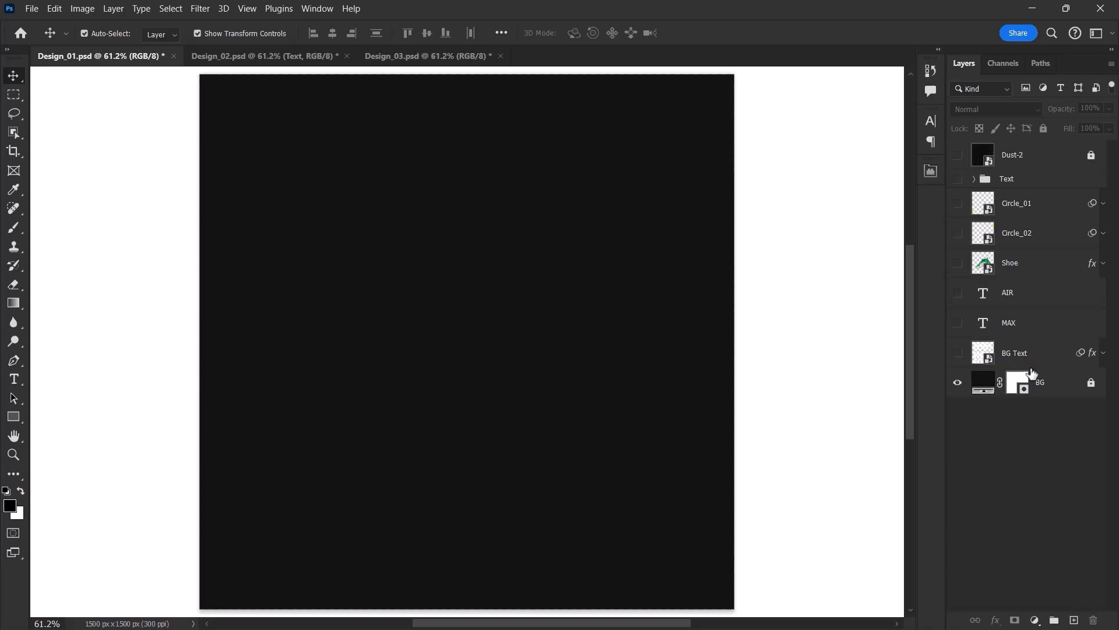
Try a solid colour fill layer in #141414 above the BG layer, and undo it
{"action": "left_click", "coordinate": [1053, 385]}
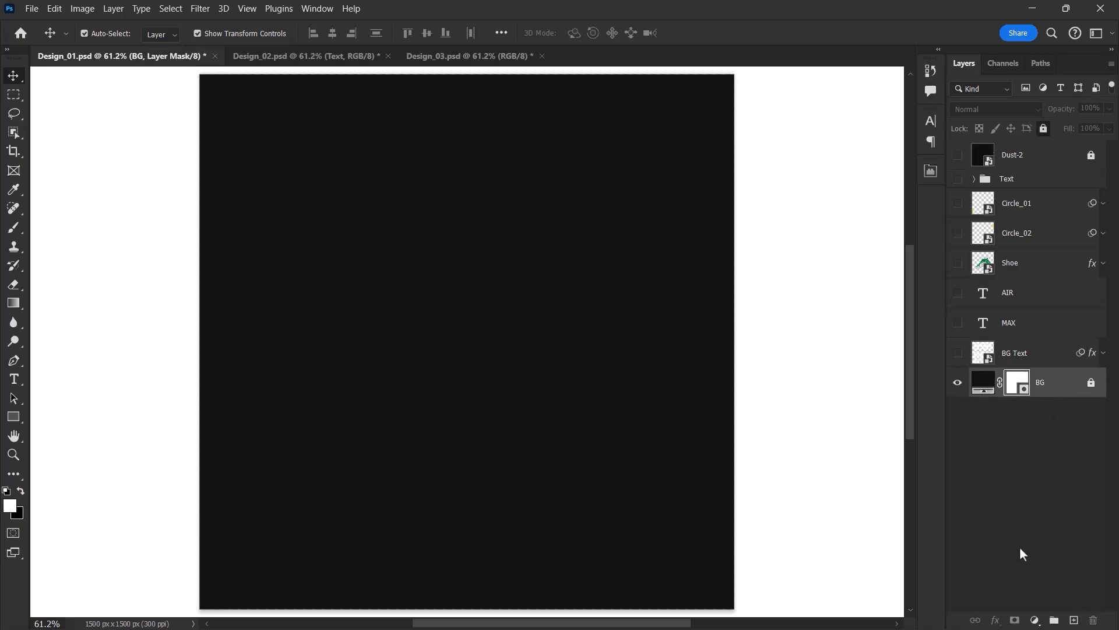
{"action": "left_click", "coordinate": [1035, 620]}
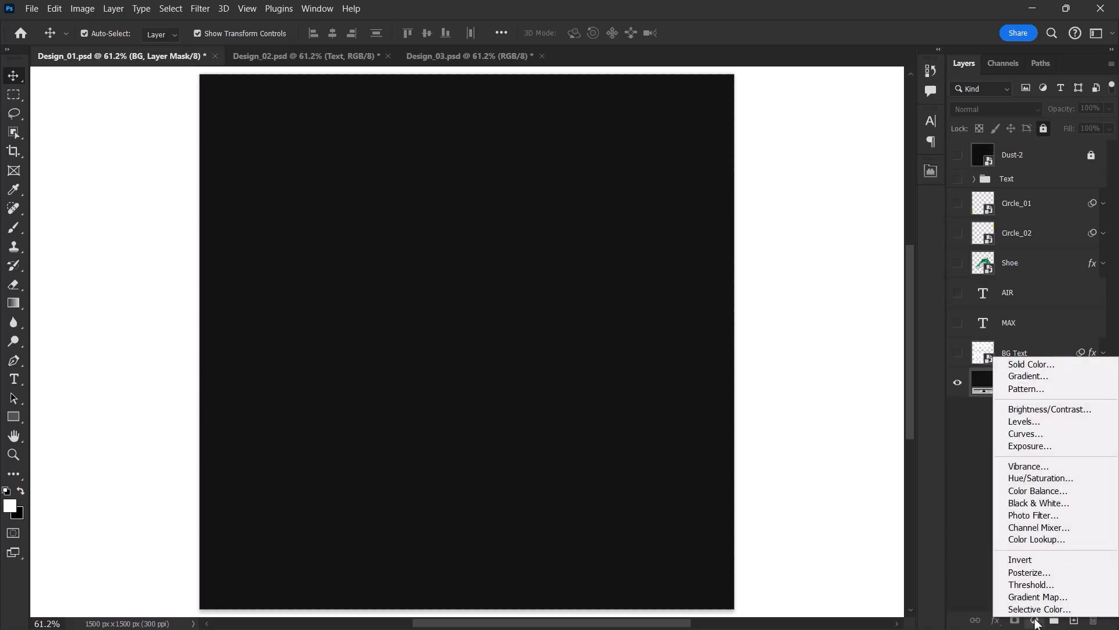
{"action": "left_click", "coordinate": [1063, 364]}
{"action": "left_click", "coordinate": [575, 293]}
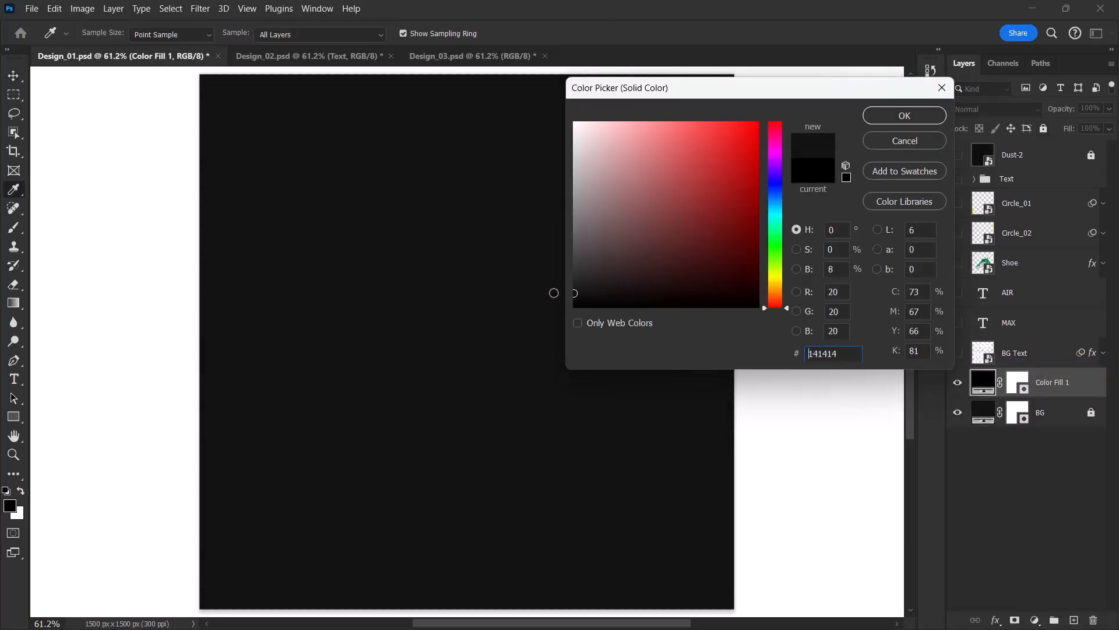
{"action": "left_click", "coordinate": [896, 117]}
{"action": "key", "text": "ctrl+z"}
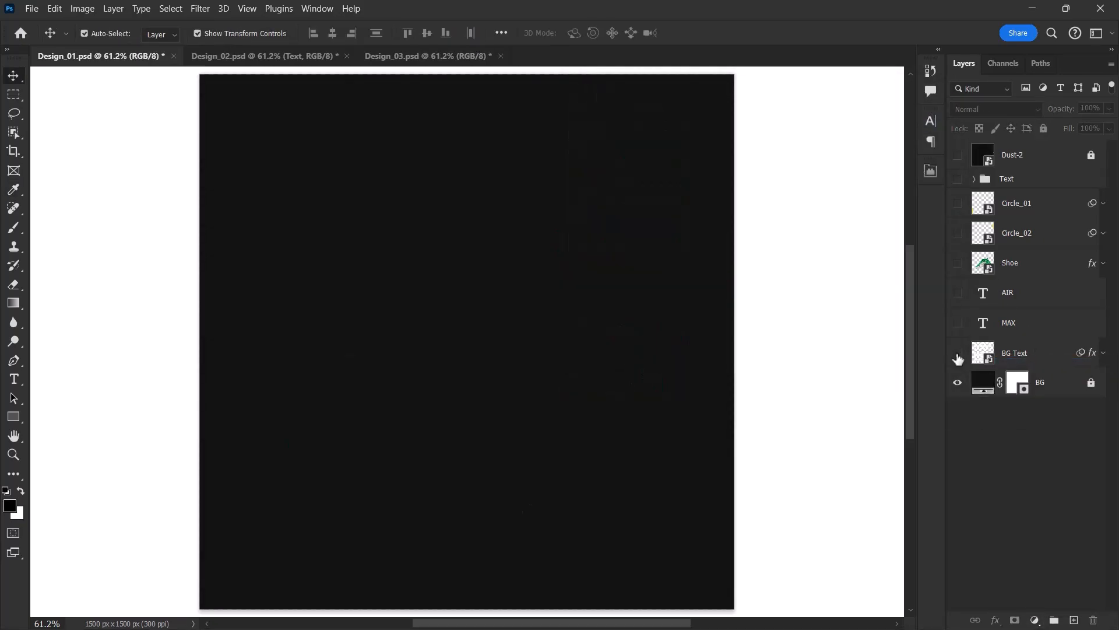
Preview the BG Text layer by showing it briefly and hiding it again
{"action": "left_click", "coordinate": [958, 354]}
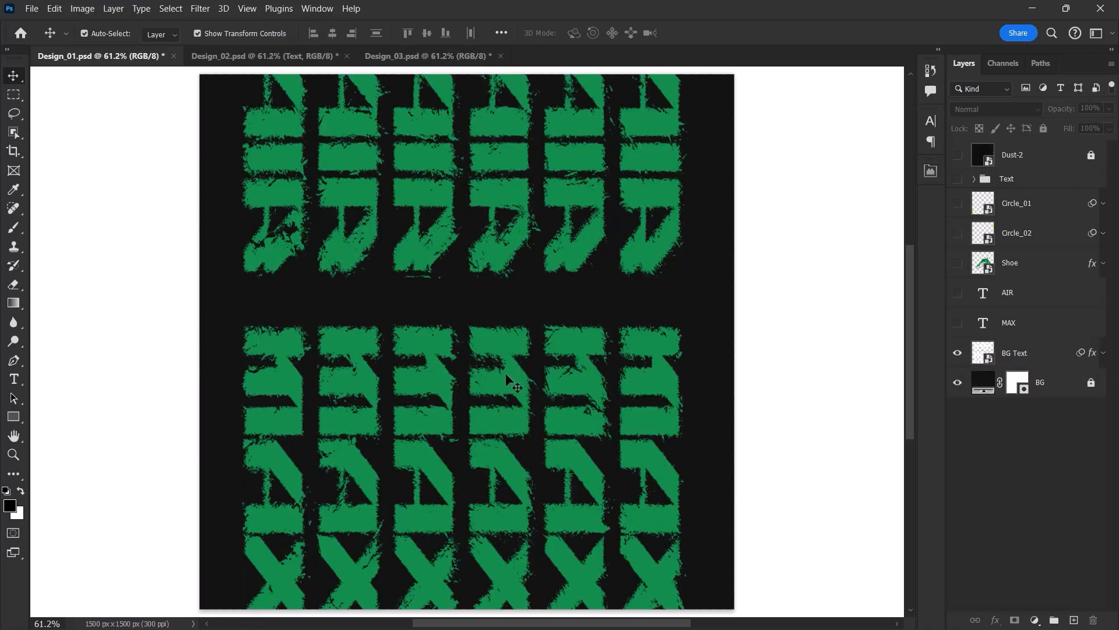
{"action": "left_click", "coordinate": [958, 354]}
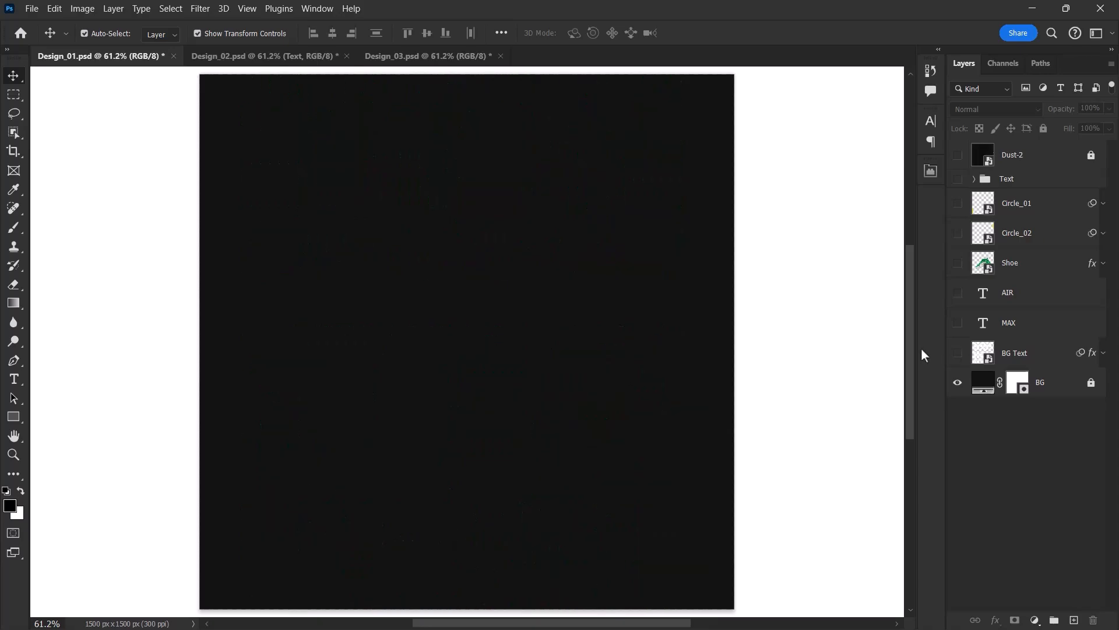
Add the white text "air max" in the ASIX-FOUNDER font and enlarge it to nearly the canvas width
{"action": "left_click", "coordinate": [15, 382]}
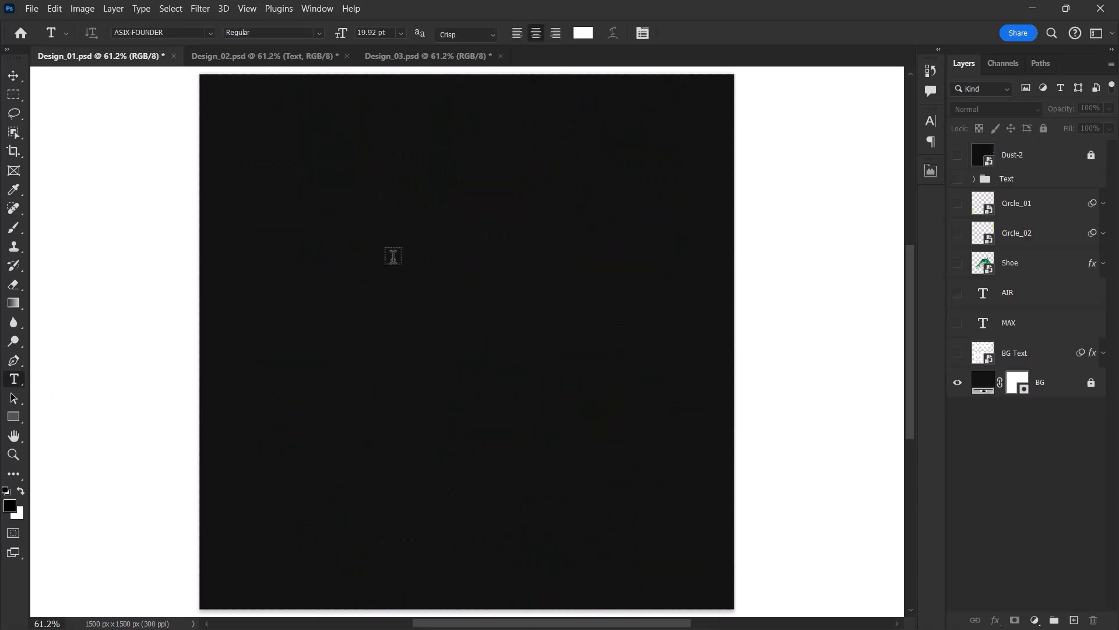
{"action": "left_click", "coordinate": [392, 256]}
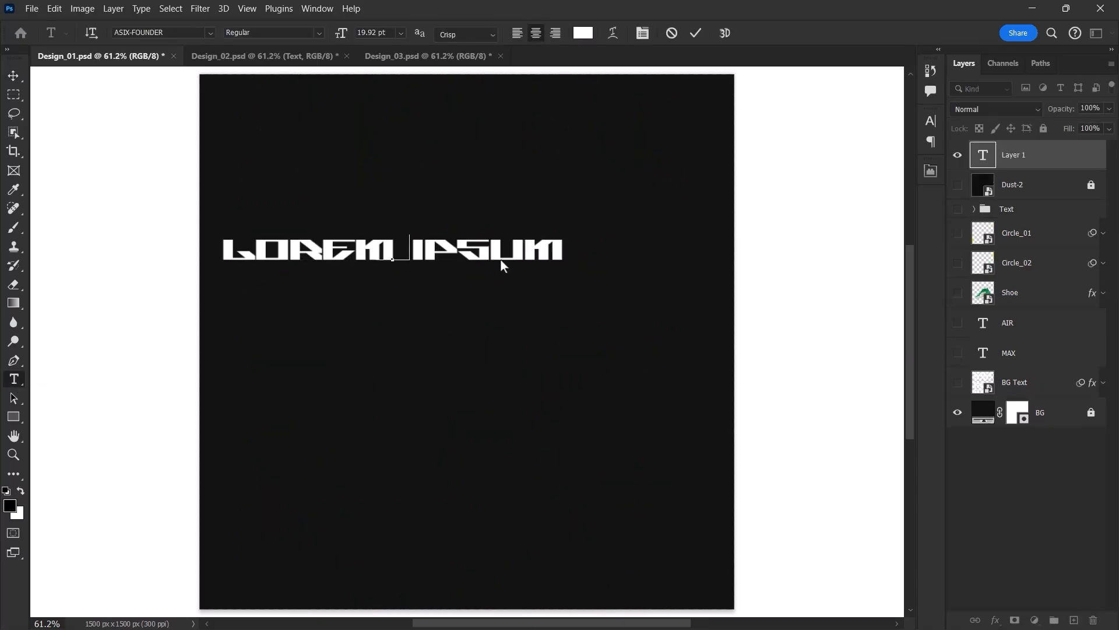
{"action": "type", "text": "air max"}
{"action": "left_click", "coordinate": [695, 33]}
{"action": "key", "text": "v"}
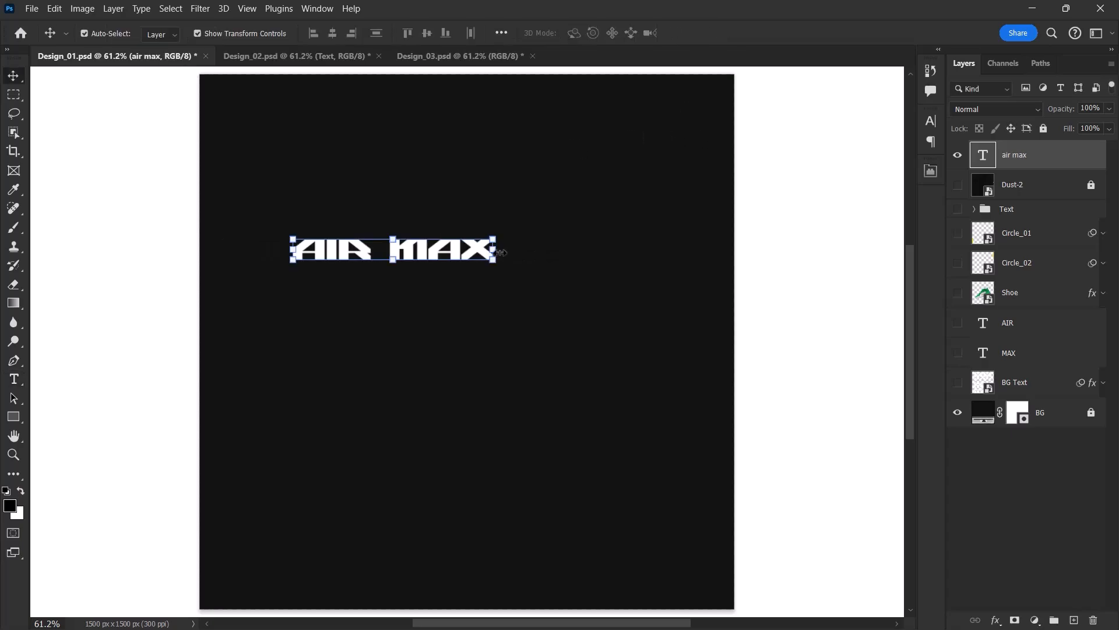
{"action": "left_click_drag", "start_coordinate": [494, 249], "coordinate": [757, 253]}
{"action": "key", "text": "Return"}
Move the "air max" text up the canvas and duplicate it downward into a stack of six evenly spaced lines
{"action": "left_click_drag", "start_coordinate": [676, 253], "coordinate": [616, 160]}
{"action": "left_click_drag", "start_coordinate": [616, 159], "coordinate": [616, 219]}
{"action": "left_click_drag", "start_coordinate": [613, 216], "coordinate": [610, 271]}
{"action": "left_click_drag", "start_coordinate": [658, 326], "coordinate": [604, 334]}
Convert all six "air max" layers to one smart object, place it below the MAX layer and rename it "Text"
{"action": "left_click_drag", "start_coordinate": [682, 91], "coordinate": [533, 464]}
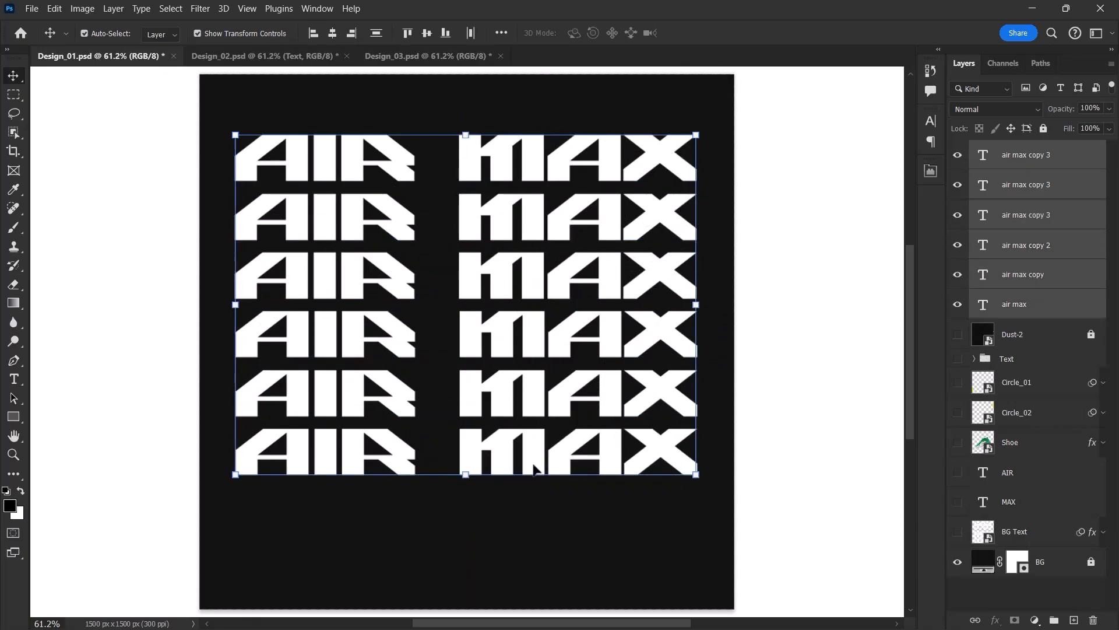
{"action": "right_click", "coordinate": [1058, 154]}
{"action": "left_click", "coordinate": [1019, 221]}
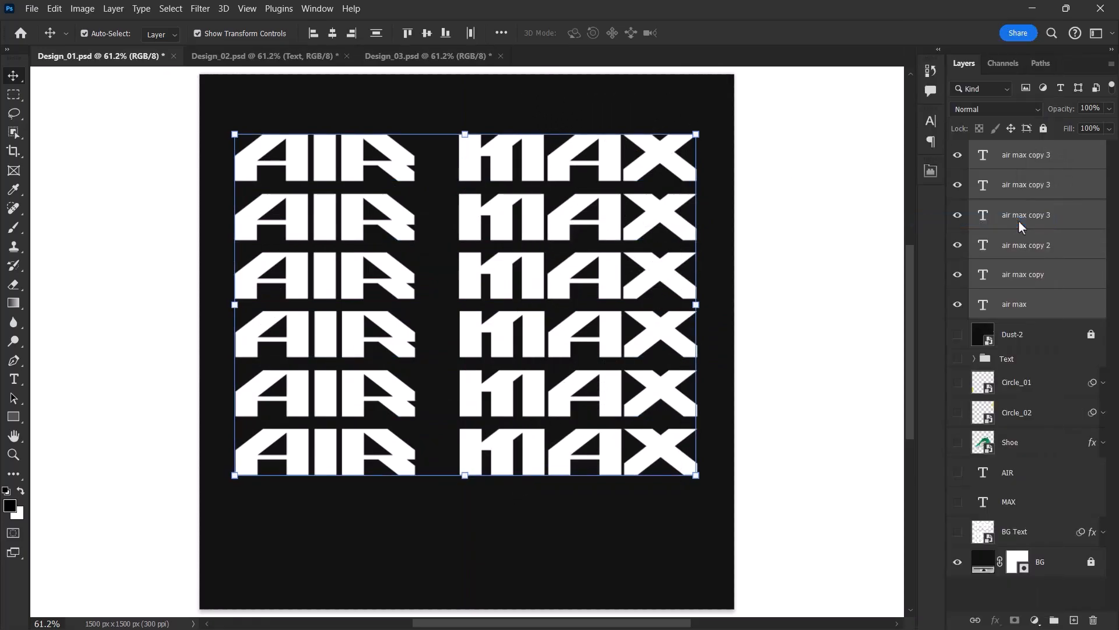
{"action": "left_click_drag", "start_coordinate": [1023, 155], "coordinate": [1038, 358]}
{"action": "double_click", "coordinate": [1026, 352]}
{"action": "type", "text": "Text"}
{"action": "key", "text": "Return"}
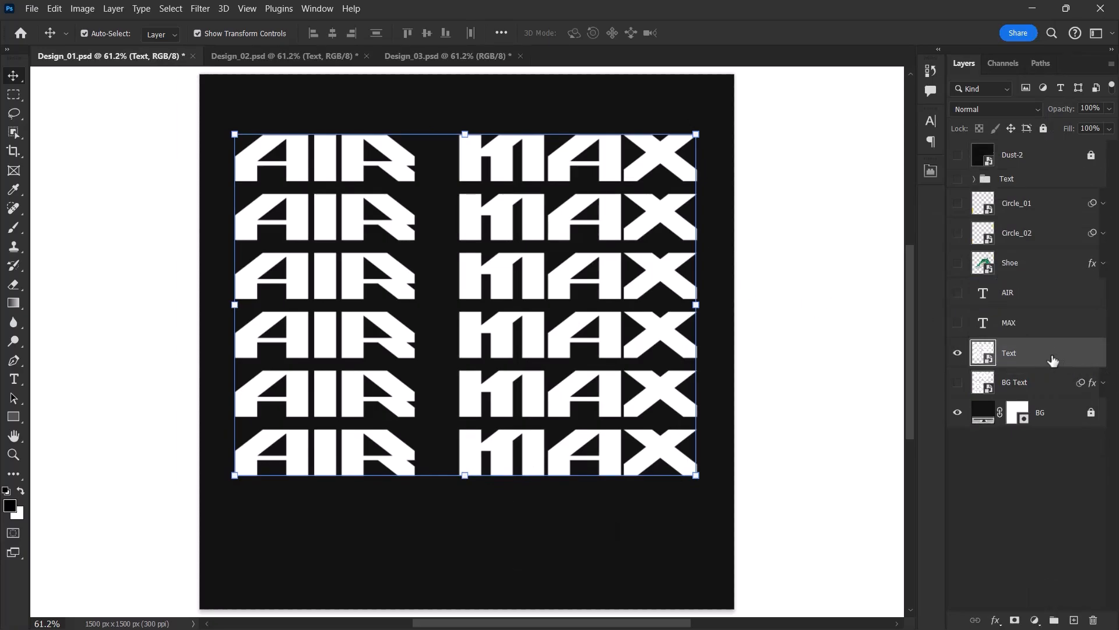
Apply the Displace filter to the Text smart object with horizontal and vertical scale 20, using Map.psd as displacement map
{"action": "left_click", "coordinate": [200, 8]}
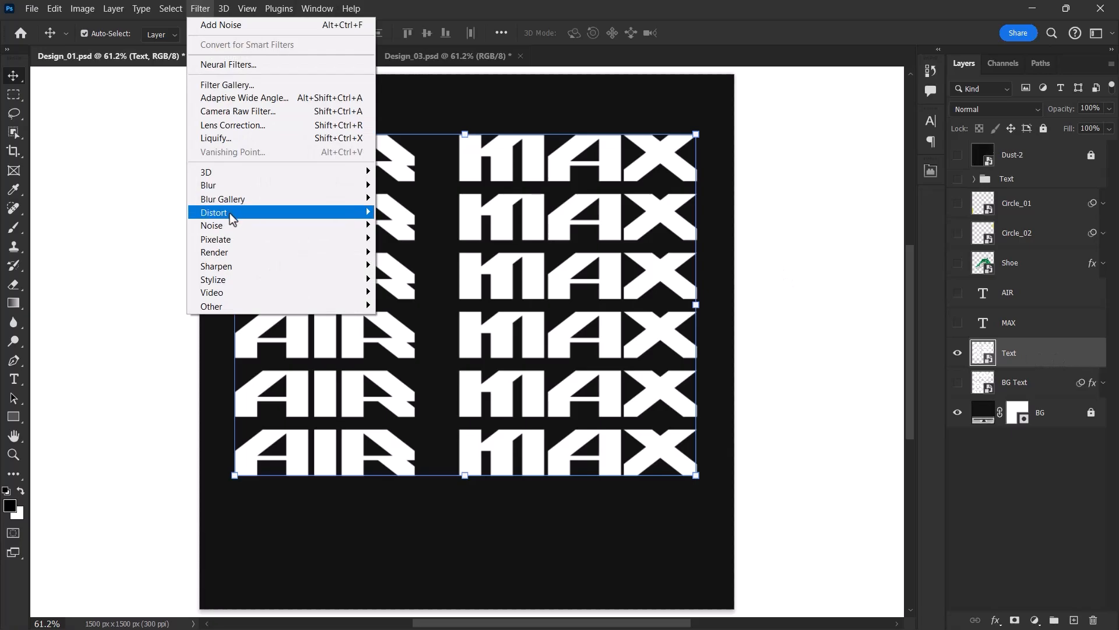
{"action": "mouse_move", "coordinate": [229, 212]}
{"action": "left_click", "coordinate": [435, 214]}
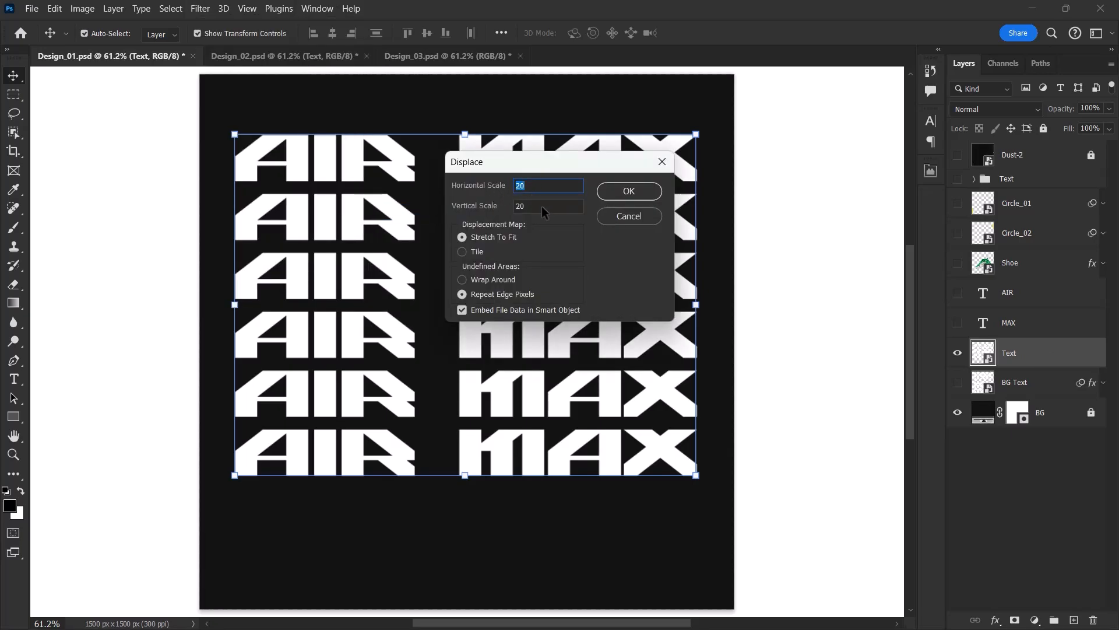
{"action": "left_click", "coordinate": [629, 191]}
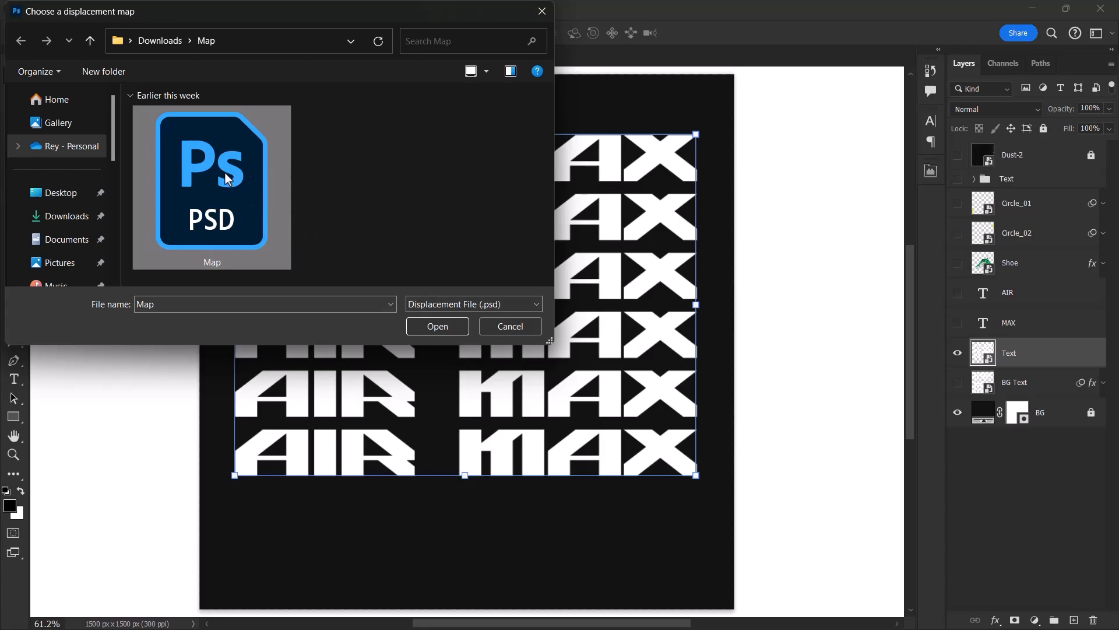
{"action": "left_click", "coordinate": [441, 325]}
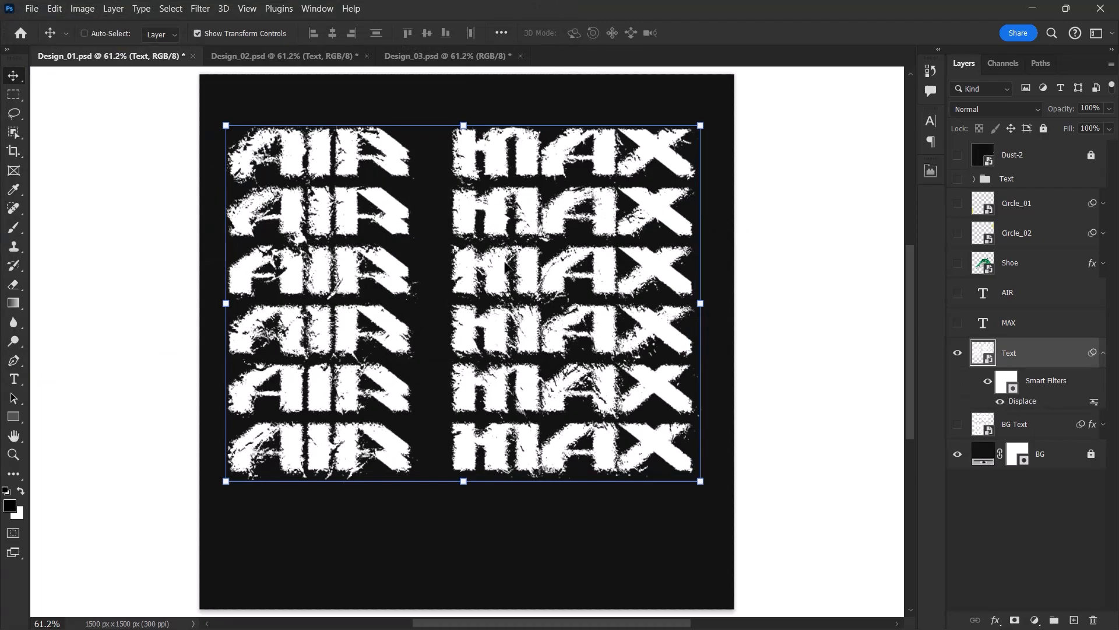
Rotate the Text smart object 90 degrees, scale it to about 129% and centre it on the canvas
{"action": "key", "text": "ctrl+t"}
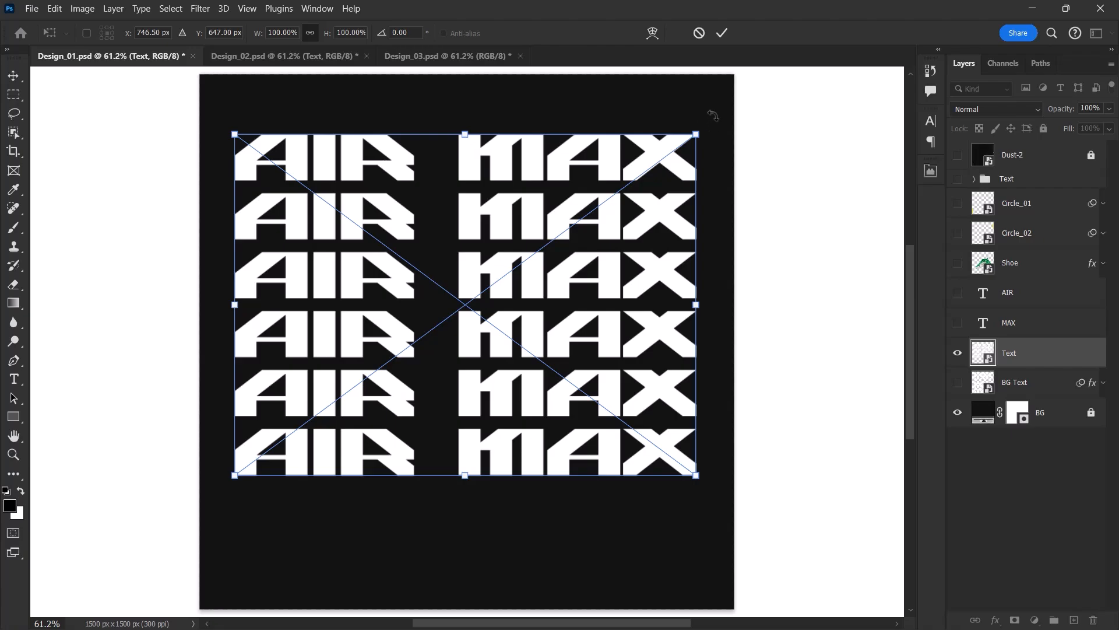
{"action": "left_click_drag", "start_coordinate": [708, 122], "coordinate": [632, 513]}
{"action": "left_click_drag", "start_coordinate": [560, 203], "coordinate": [562, 239]}
{"action": "left_click_drag", "start_coordinate": [635, 341], "coordinate": [689, 346]}
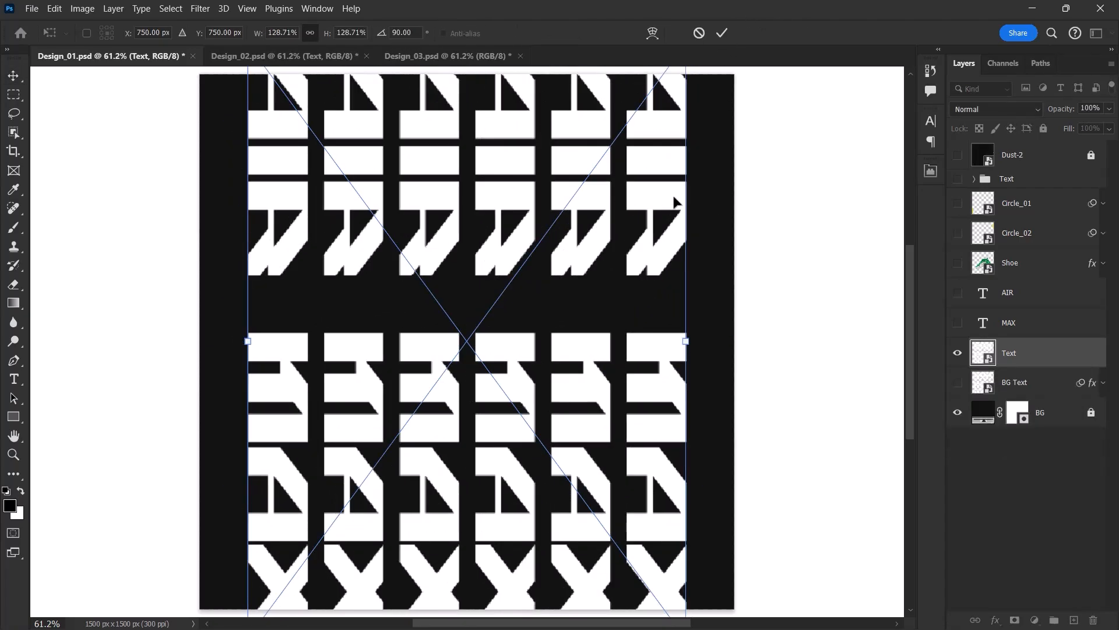
{"action": "key", "text": "Return"}
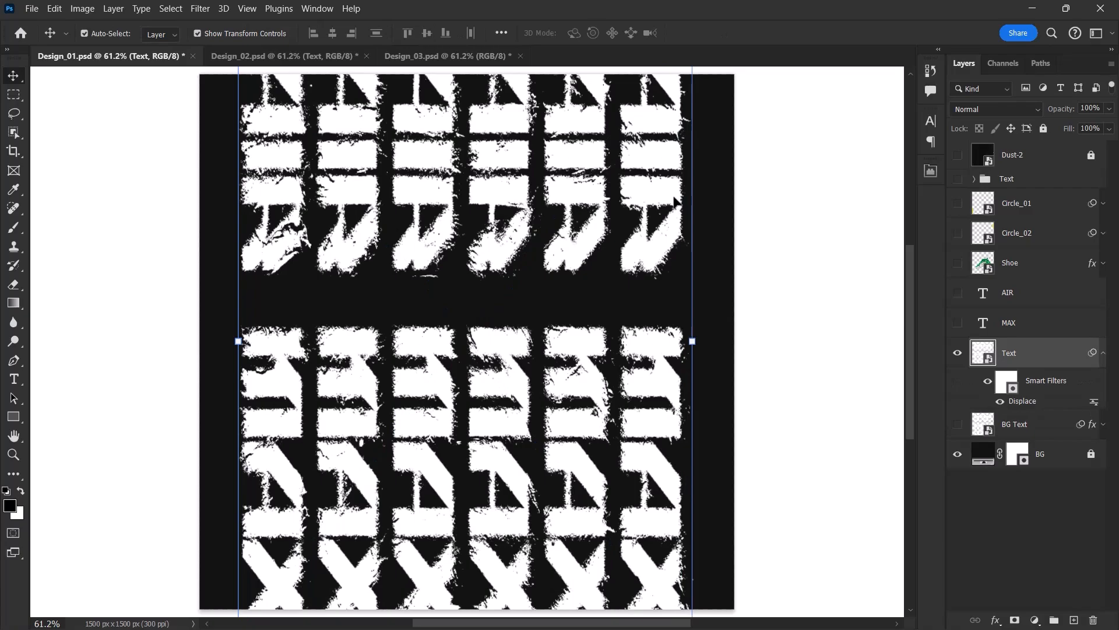
Add a Color Overlay to the Text layer in a lighter green with Normal blend mode and 100% opacity
{"action": "left_click", "coordinate": [1104, 353]}
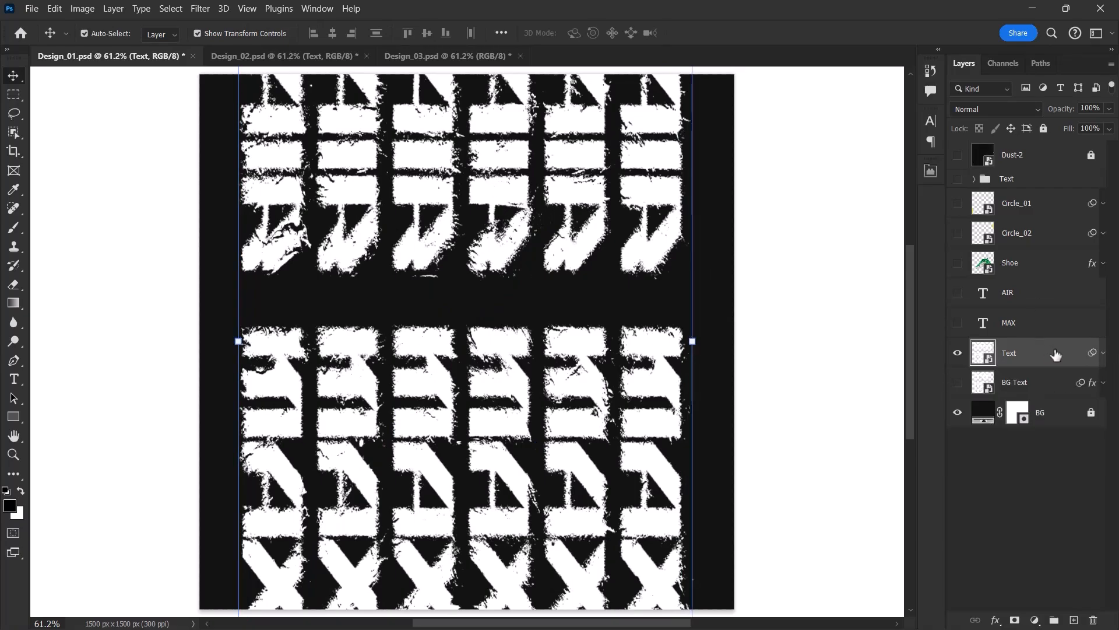
{"action": "left_click", "coordinate": [995, 620]}
{"action": "left_click", "coordinate": [1038, 563]}
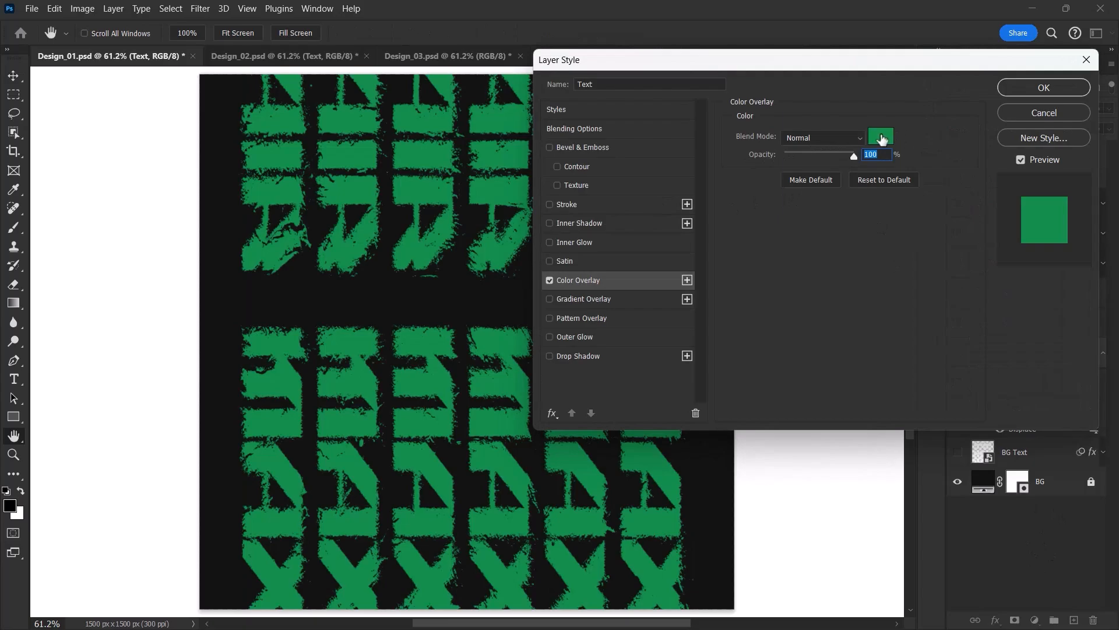
{"action": "left_click", "coordinate": [881, 138]}
{"action": "left_click_drag", "start_coordinate": [724, 209], "coordinate": [727, 186]}
{"action": "left_click", "coordinate": [904, 115]}
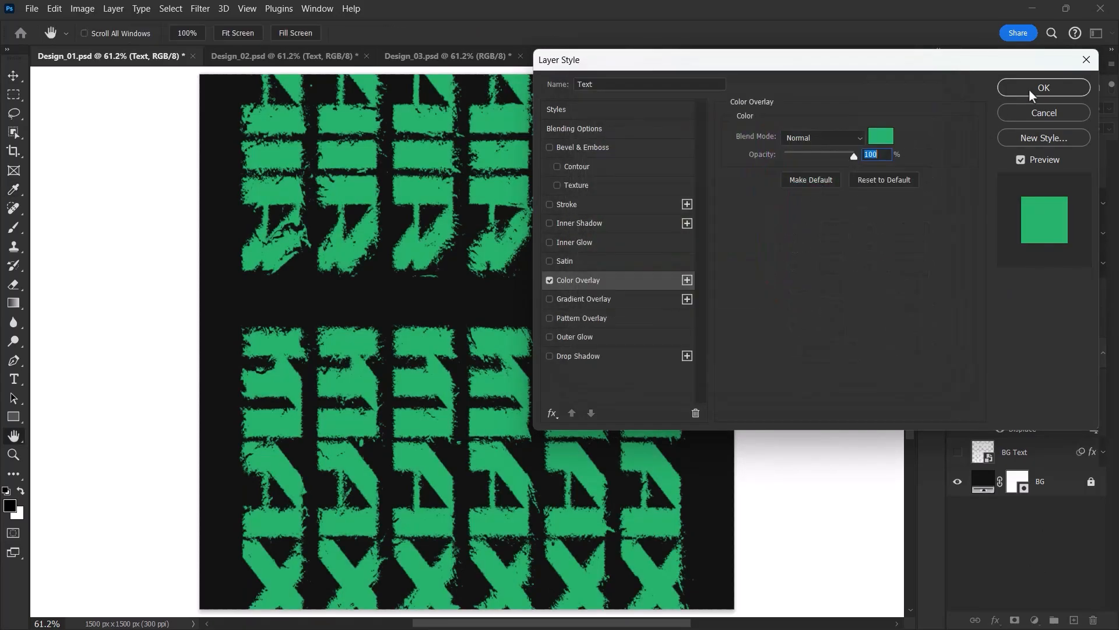
{"action": "left_click", "coordinate": [1044, 88]}
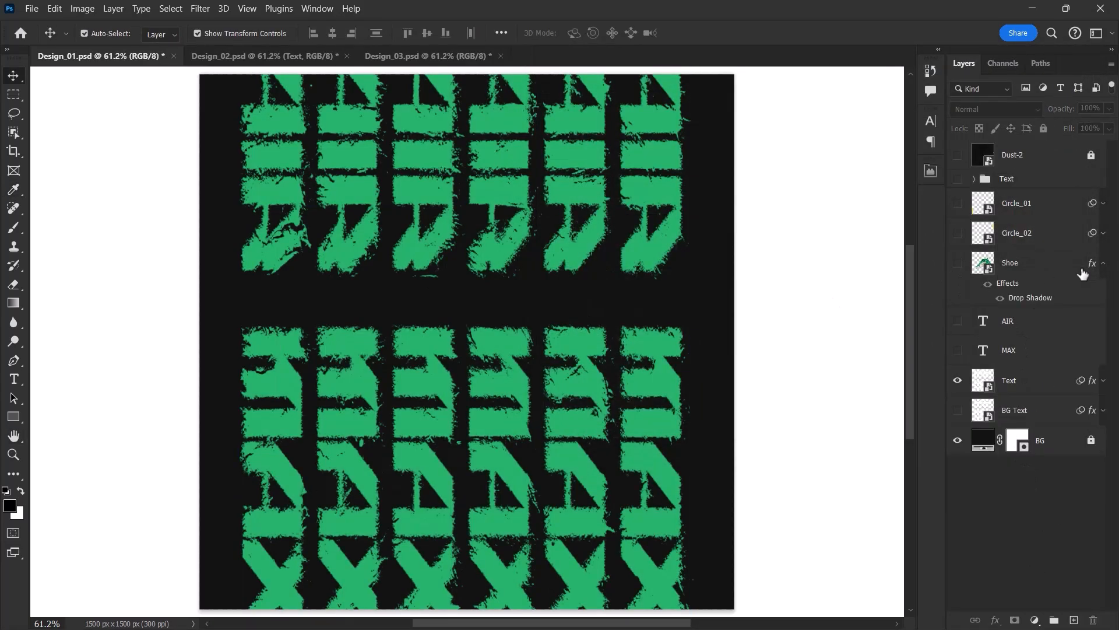
Show the Shoe layer, review its Drop Shadow settings and collapse its effects list
{"action": "left_click", "coordinate": [957, 263]}
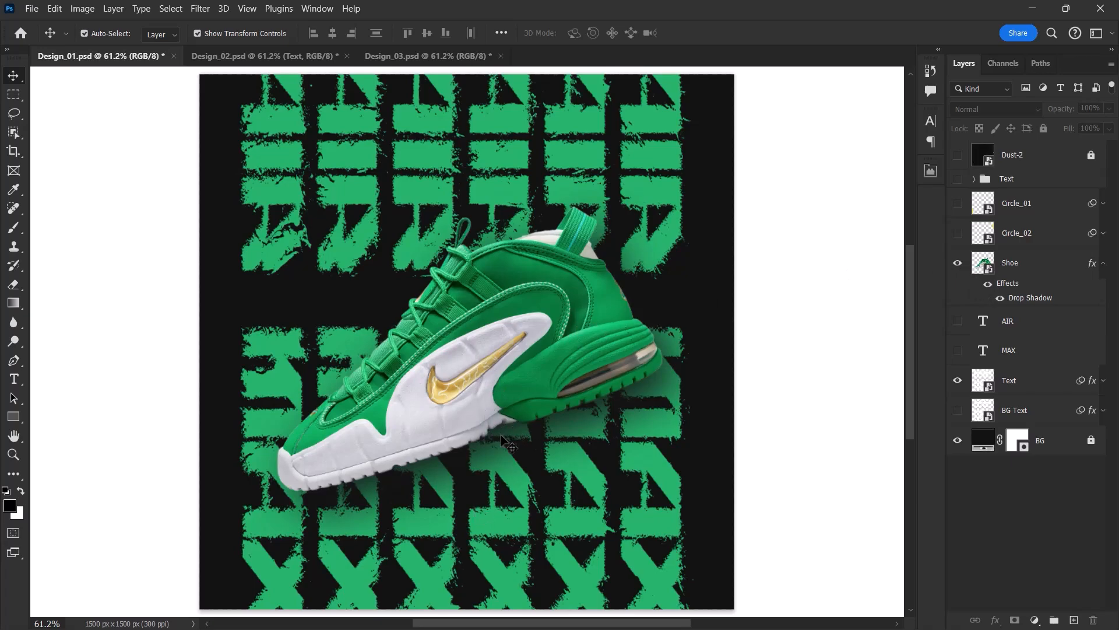
{"action": "double_click", "coordinate": [1024, 298]}
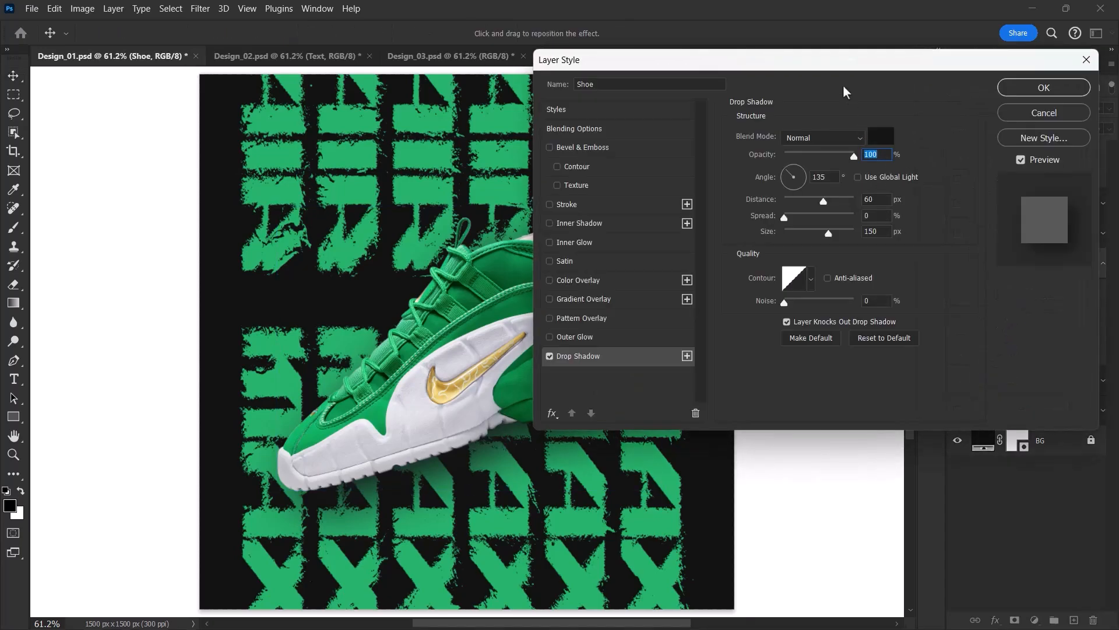
{"action": "left_click_drag", "start_coordinate": [851, 66], "coordinate": [861, 63]}
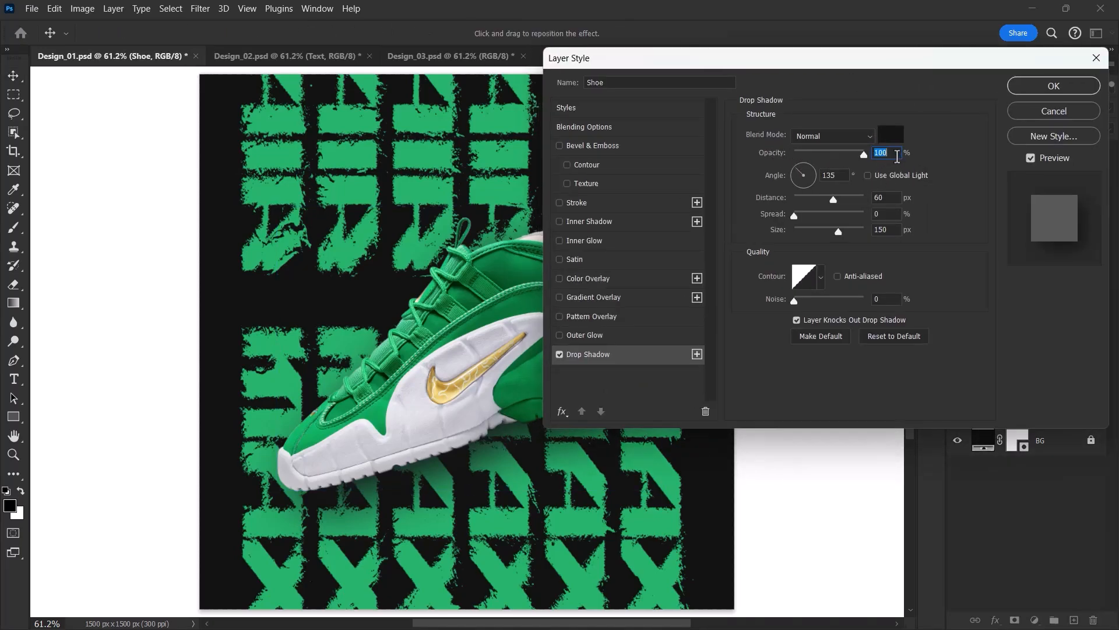
{"action": "left_click", "coordinate": [815, 176]}
{"action": "left_click", "coordinate": [893, 197]}
{"action": "left_click", "coordinate": [874, 230]}
{"action": "left_click", "coordinate": [1054, 86]}
{"action": "left_click", "coordinate": [1103, 263]}
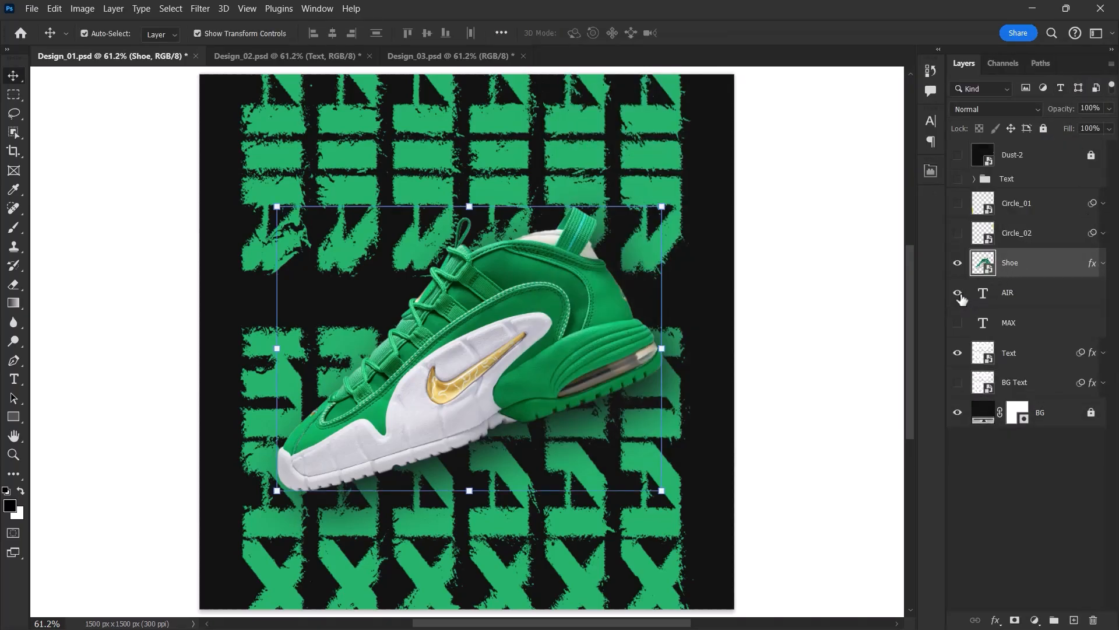
Show the AIR, MAX, Circle_02, Circle_01 and Dust-2 layers and the Text group
{"action": "left_click", "coordinate": [958, 293]}
{"action": "left_click", "coordinate": [958, 323]}
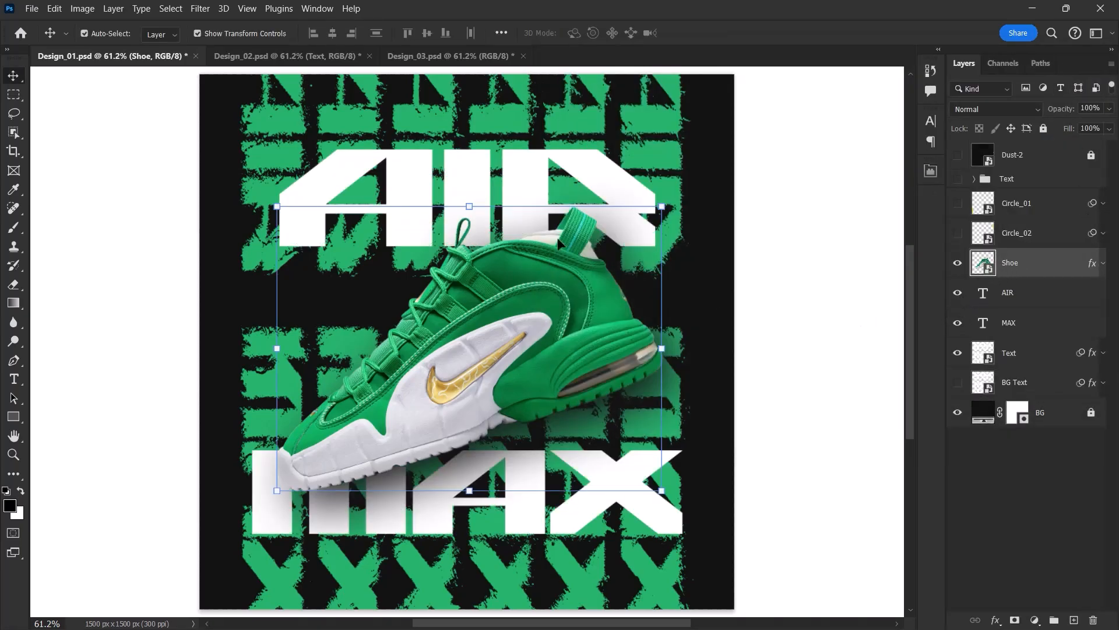
{"action": "left_click", "coordinate": [958, 233]}
{"action": "left_click", "coordinate": [958, 203]}
{"action": "left_click", "coordinate": [958, 179]}
{"action": "left_click", "coordinate": [1008, 178]}
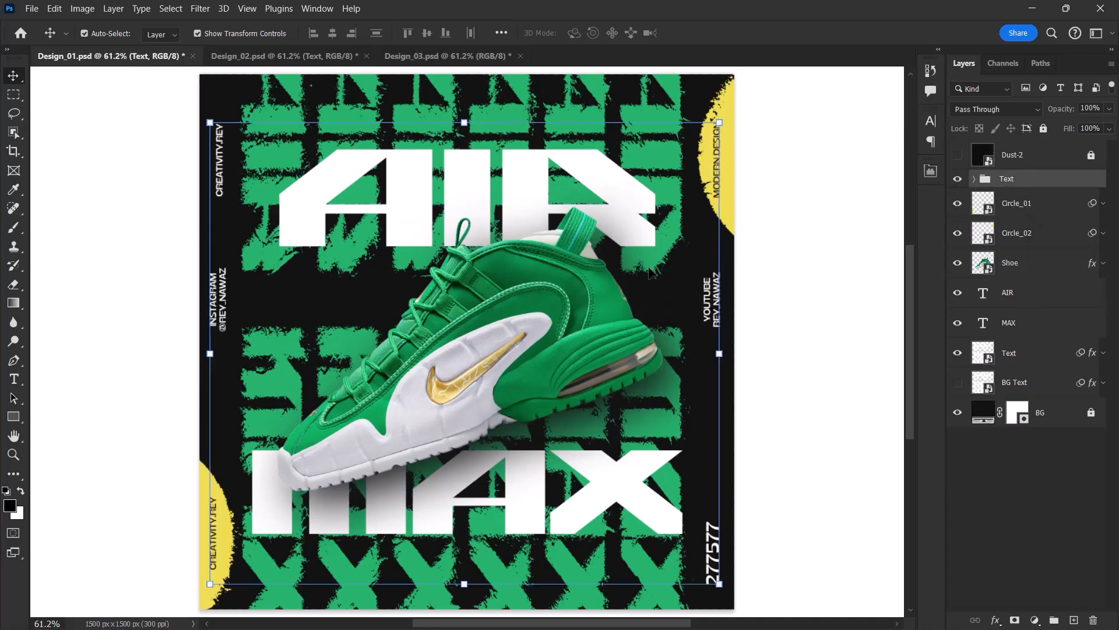
{"action": "left_click", "coordinate": [958, 156]}
Stamp all visible layers into a new layer above Dust-2 and convert it to a smart object
{"action": "left_click", "coordinate": [968, 158]}
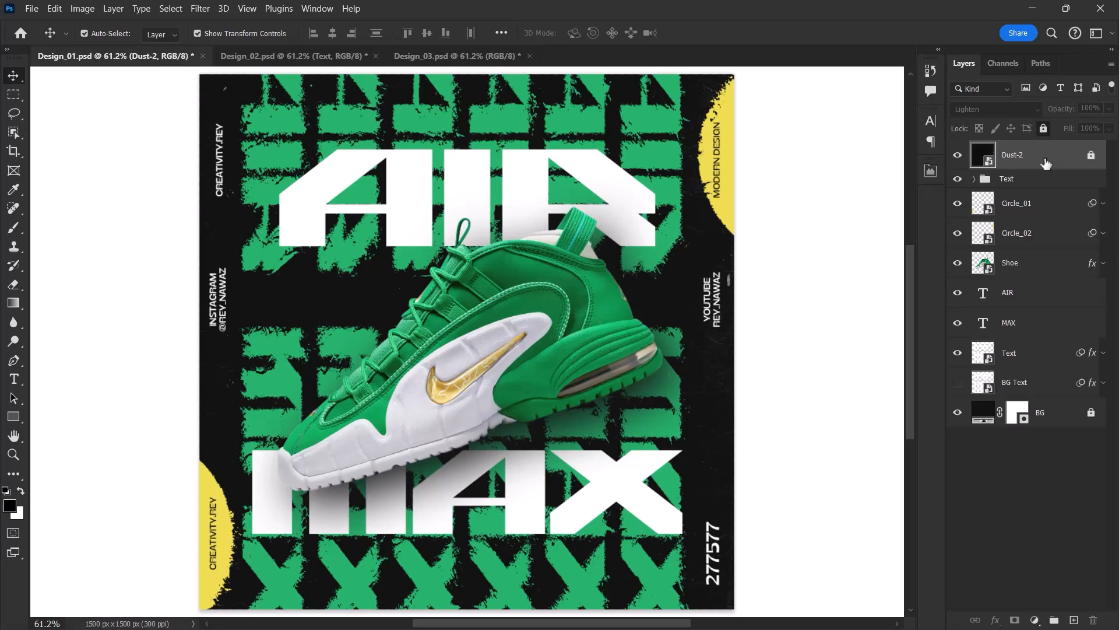
{"action": "key", "text": "ctrl"}
{"action": "key", "text": "ctrl+shift+alt+e"}
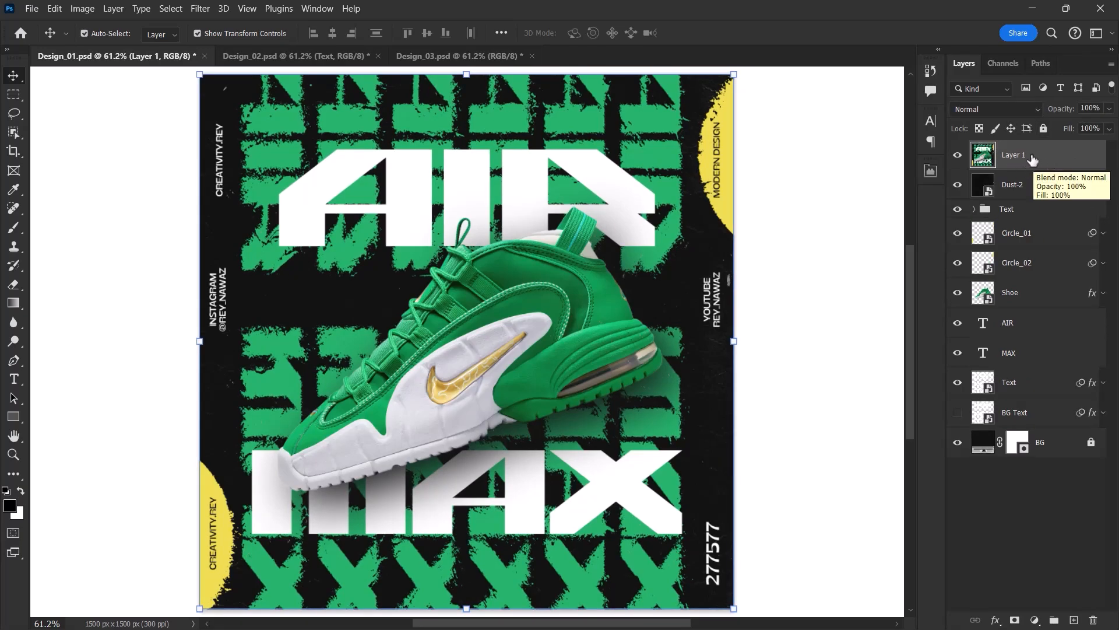
{"action": "right_click", "coordinate": [1032, 160]}
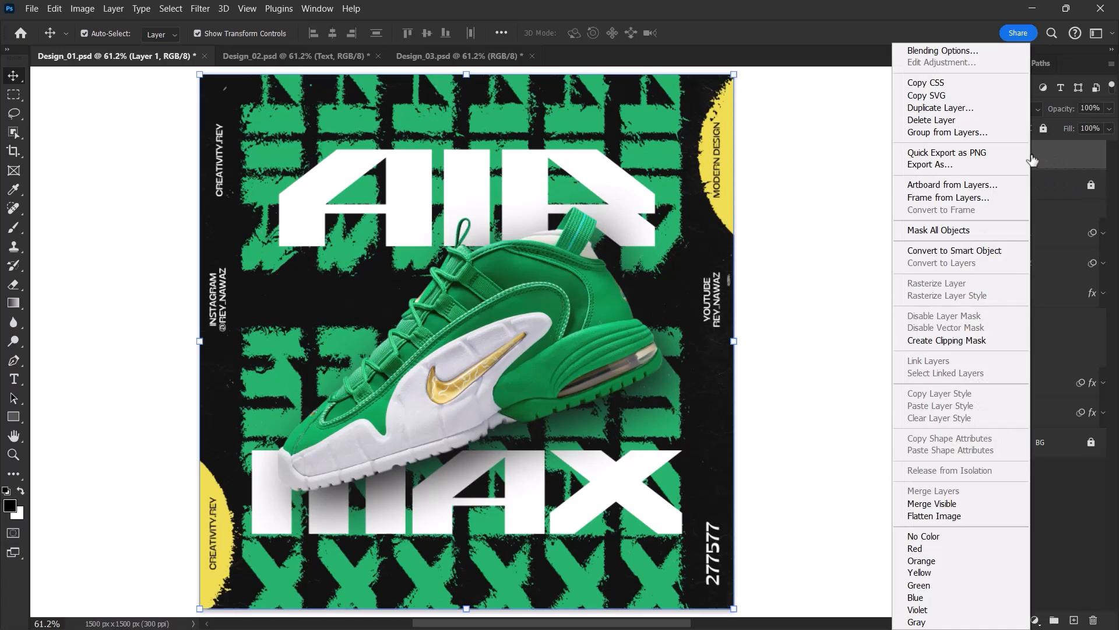
{"action": "left_click", "coordinate": [1001, 251]}
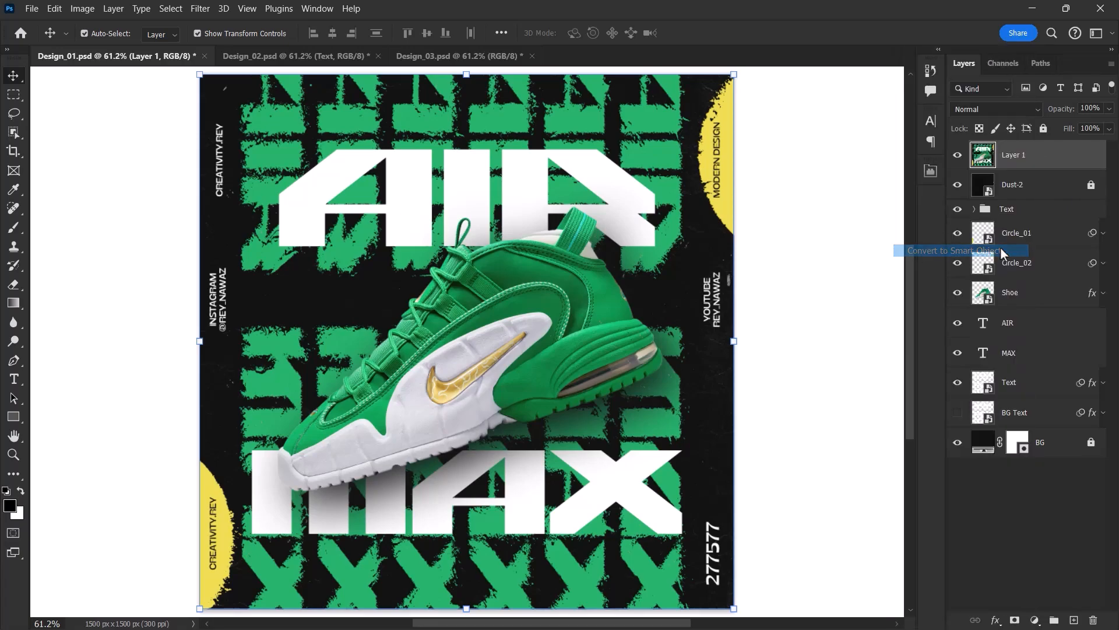
Apply the Sharpen More filter to the stamped smart object
{"action": "left_click", "coordinate": [210, 8]}
{"action": "mouse_move", "coordinate": [327, 259]}
{"action": "left_click", "coordinate": [401, 293]}
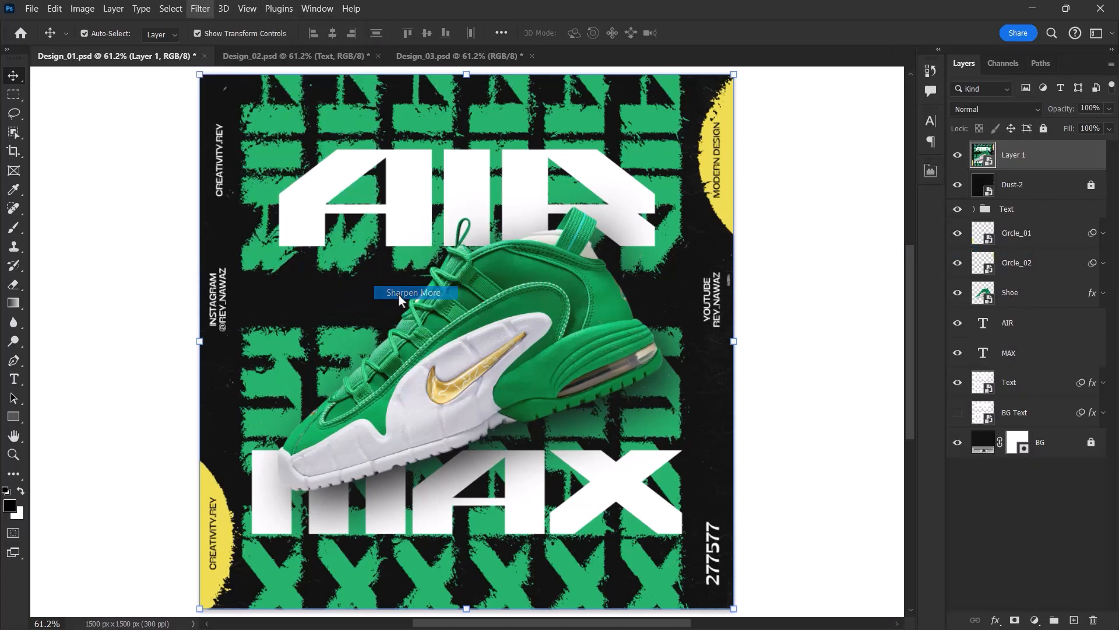
Add a 12% uniform Add Noise filter to the stamped smart object
{"action": "left_click", "coordinate": [200, 8]}
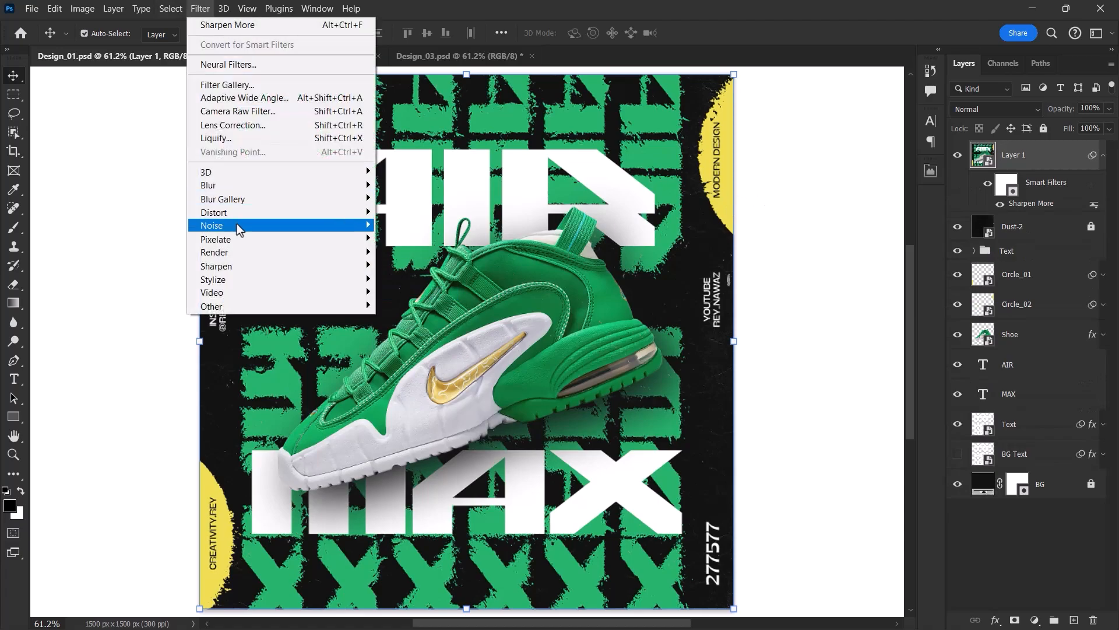
{"action": "mouse_move", "coordinate": [239, 228]}
{"action": "left_click", "coordinate": [403, 227]}
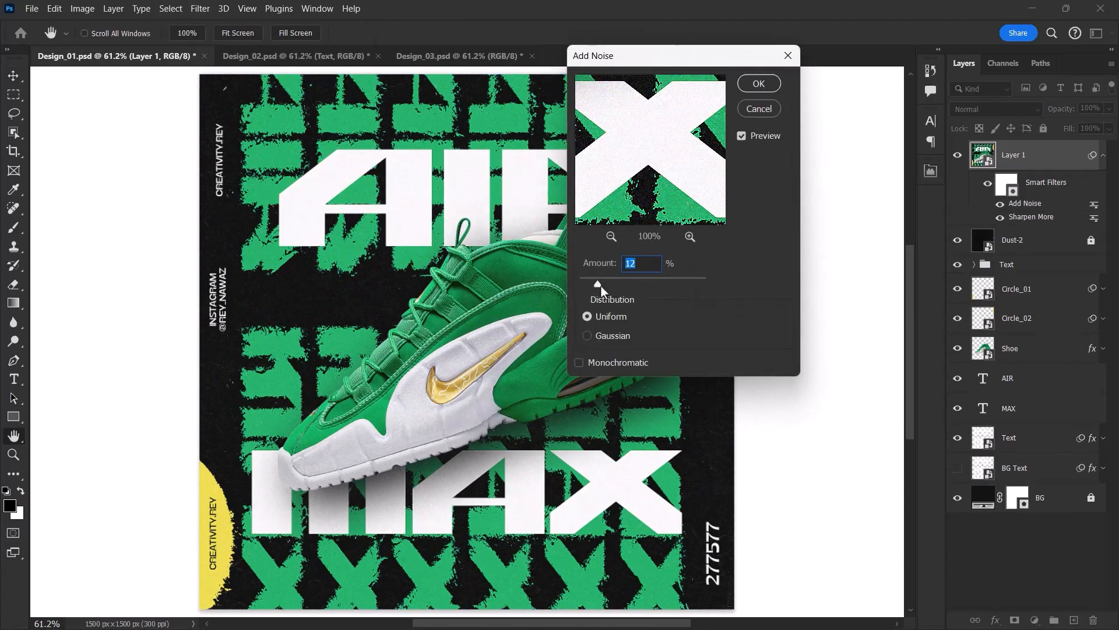
{"action": "mouse_move", "coordinate": [601, 290]}
{"action": "left_mouse_down"}
{"action": "mouse_move", "coordinate": [592, 289]}
{"action": "mouse_move", "coordinate": [603, 289]}
{"action": "left_mouse_up"}
{"action": "type", "text": "12"}
{"action": "left_click", "coordinate": [757, 83]}
{"action": "key", "text": "v"}
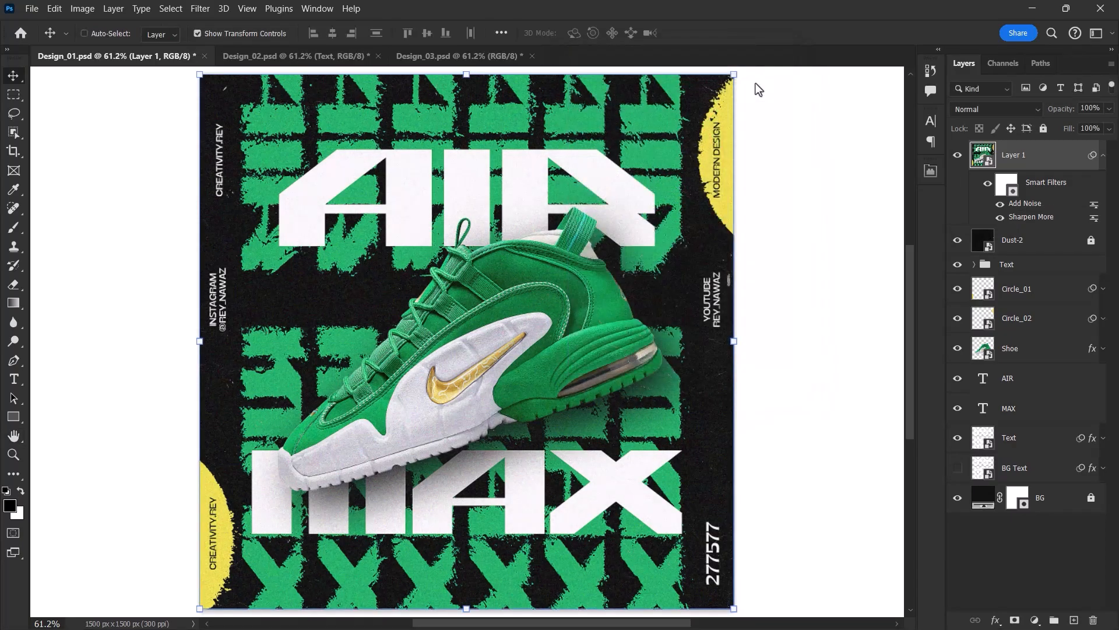
{"action": "key", "text": "ctrl+0"}
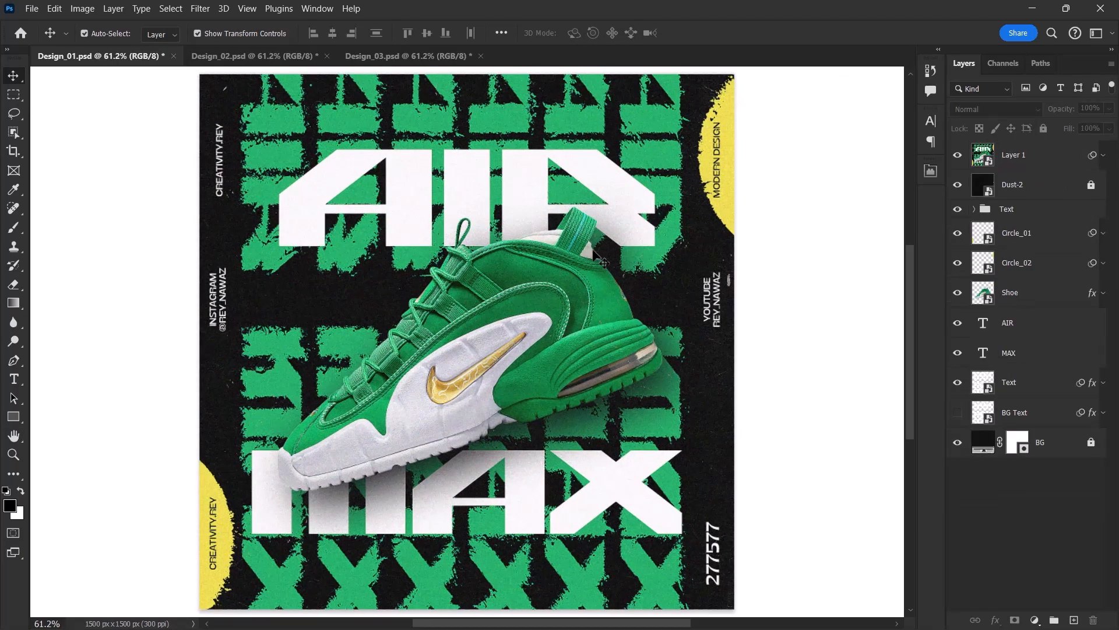
Switch to the Design_02.psd document and show the fly more text layer
{"action": "left_click", "coordinate": [274, 56]}
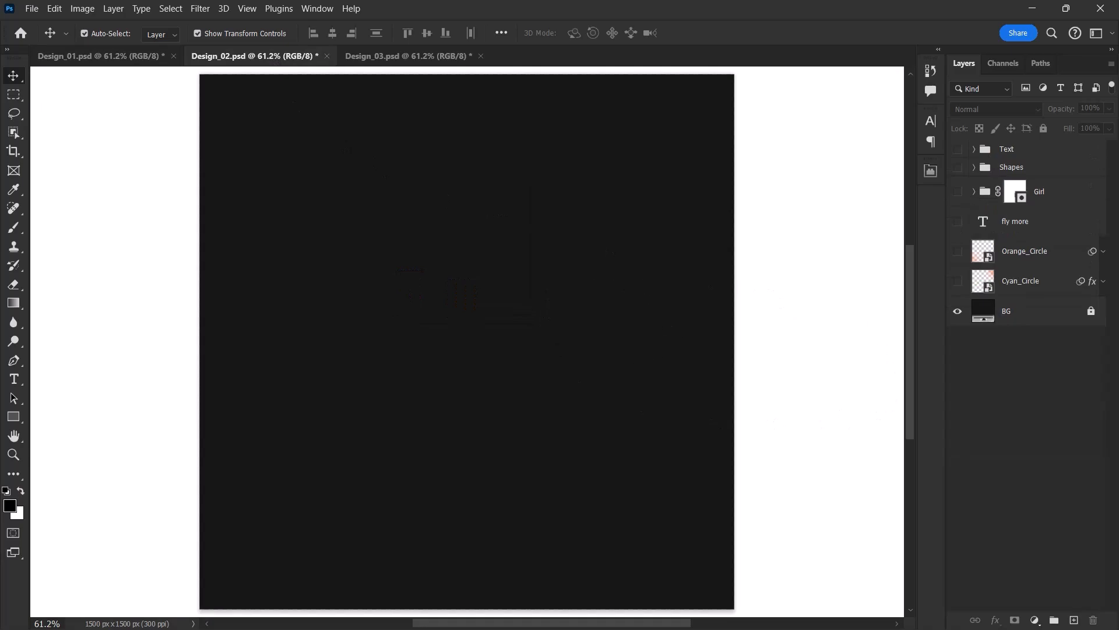
{"action": "left_click", "coordinate": [1053, 311]}
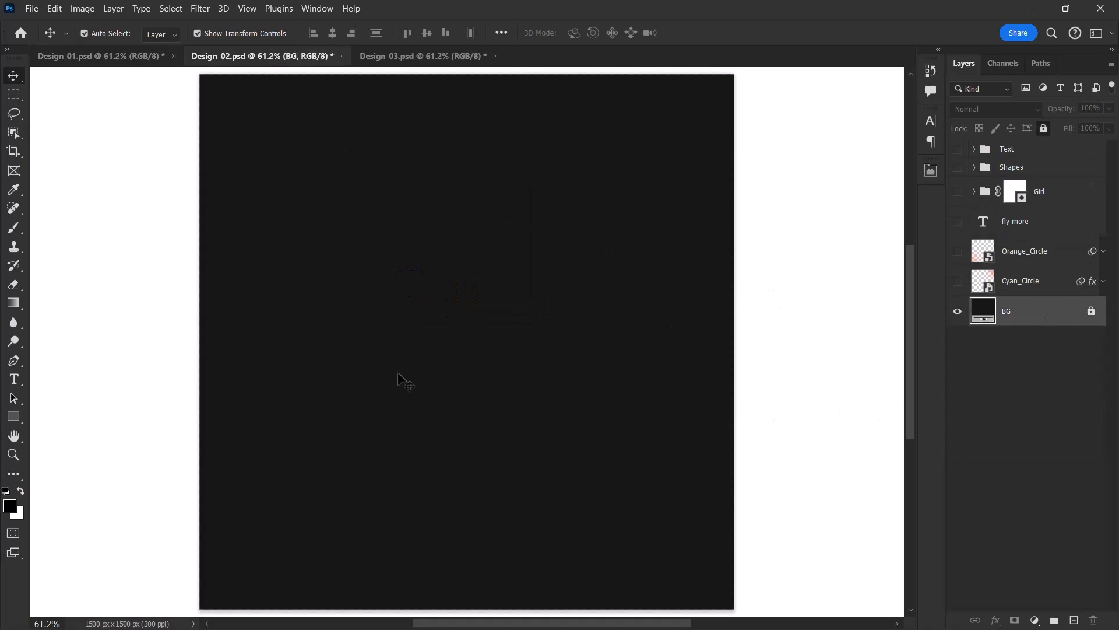
{"action": "left_click", "coordinate": [1008, 222]}
{"action": "left_click", "coordinate": [957, 222]}
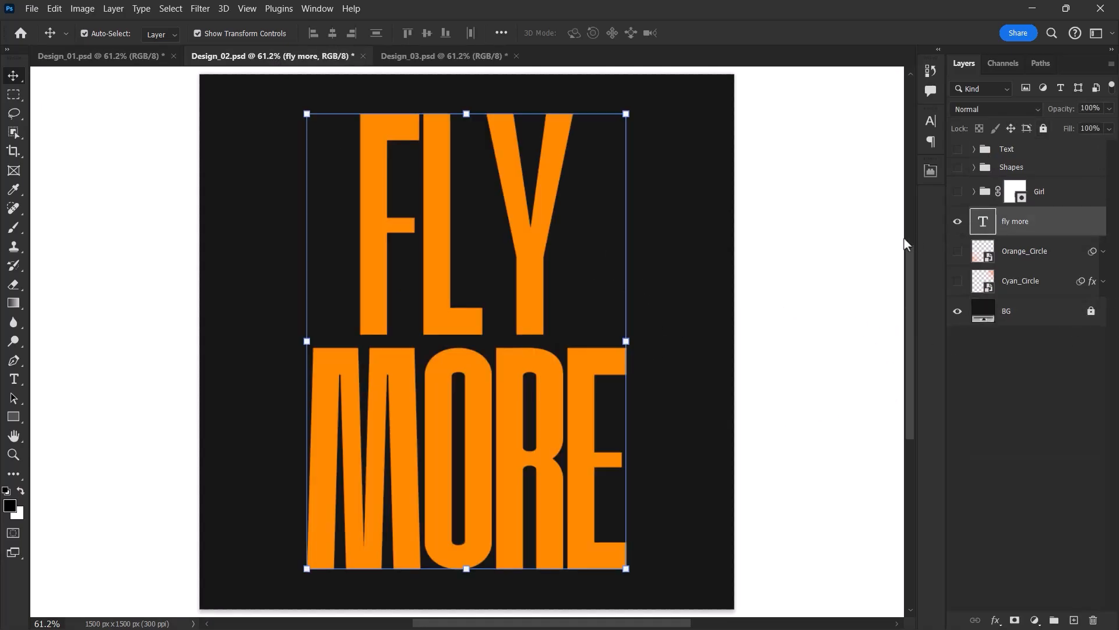
Review the character settings of the FLY MORE title and leave text editing
{"action": "double_click", "coordinate": [447, 321]}
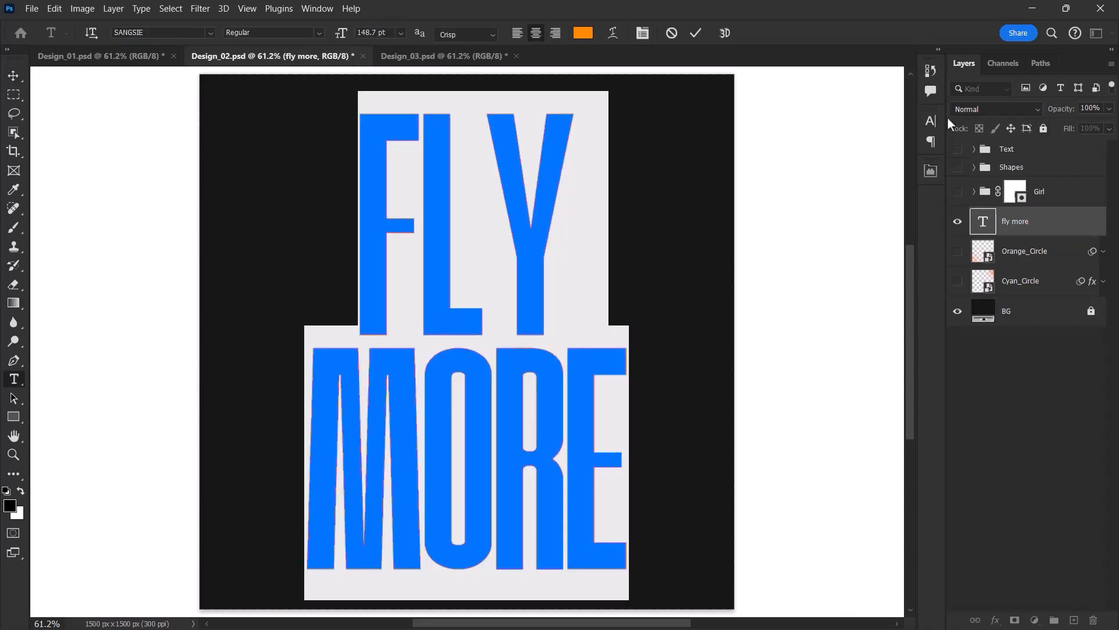
{"action": "left_click", "coordinate": [931, 121]}
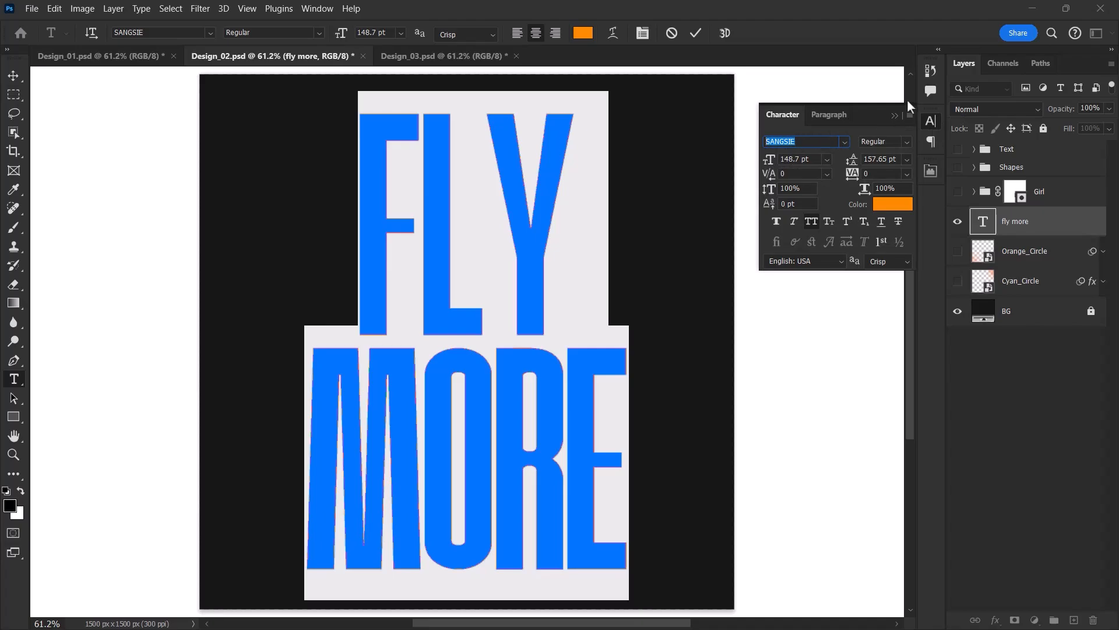
{"action": "left_click", "coordinate": [895, 116]}
{"action": "left_click", "coordinate": [696, 34]}
{"action": "key", "text": "v"}
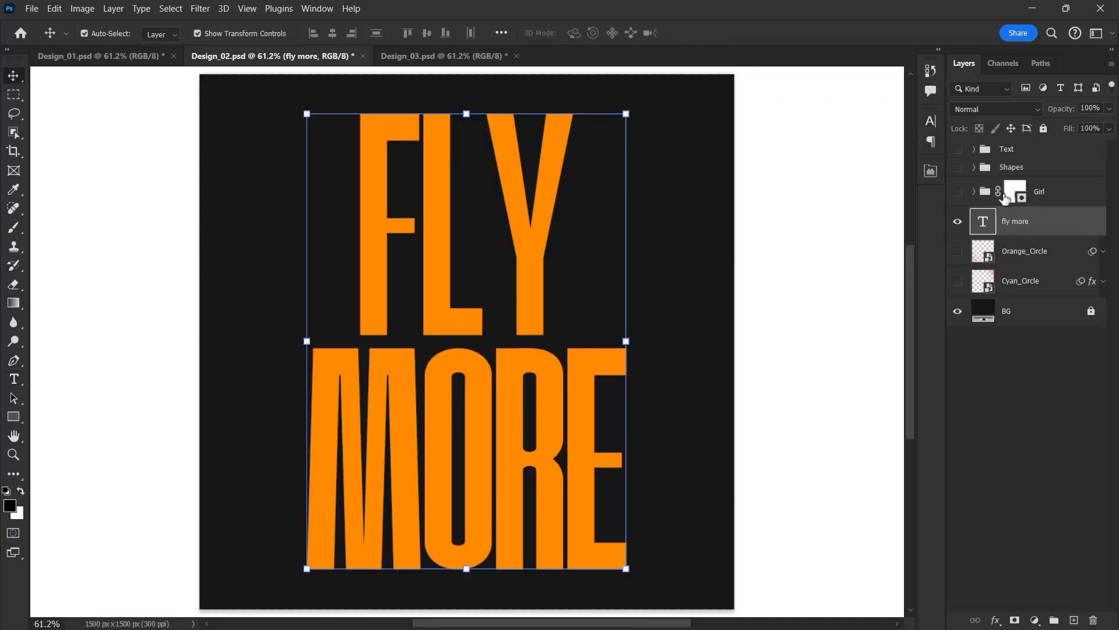
Show the Girl group and delete its existing layer mask
{"action": "left_click", "coordinate": [957, 193]}
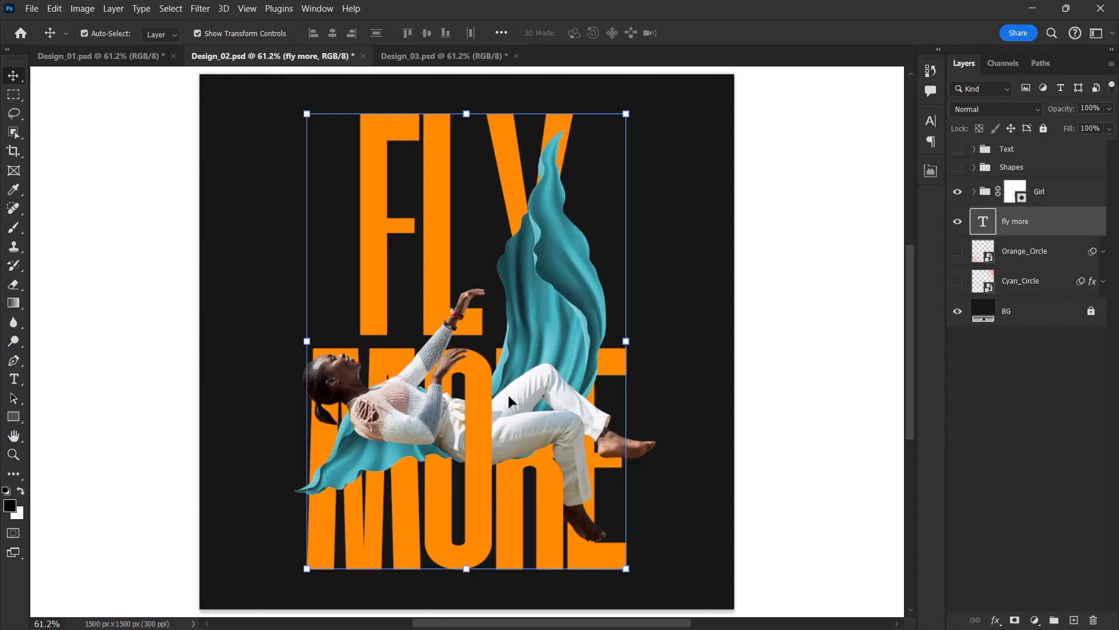
{"action": "left_click", "coordinate": [807, 270]}
{"action": "left_click", "coordinate": [1014, 194]}
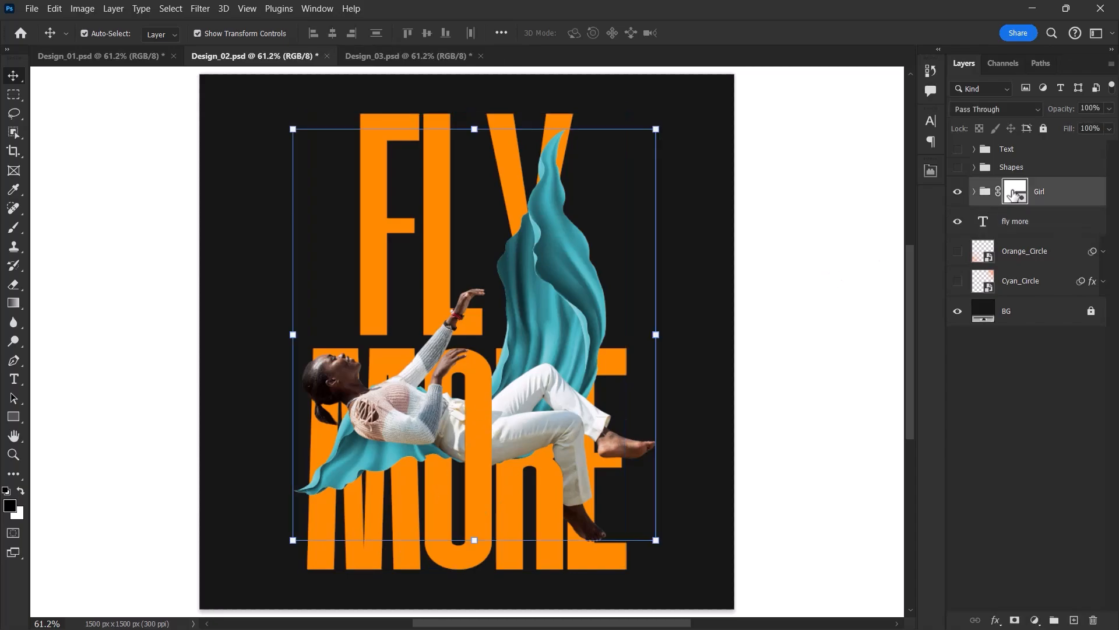
{"action": "left_click_drag", "start_coordinate": [1014, 194], "coordinate": [1093, 620]}
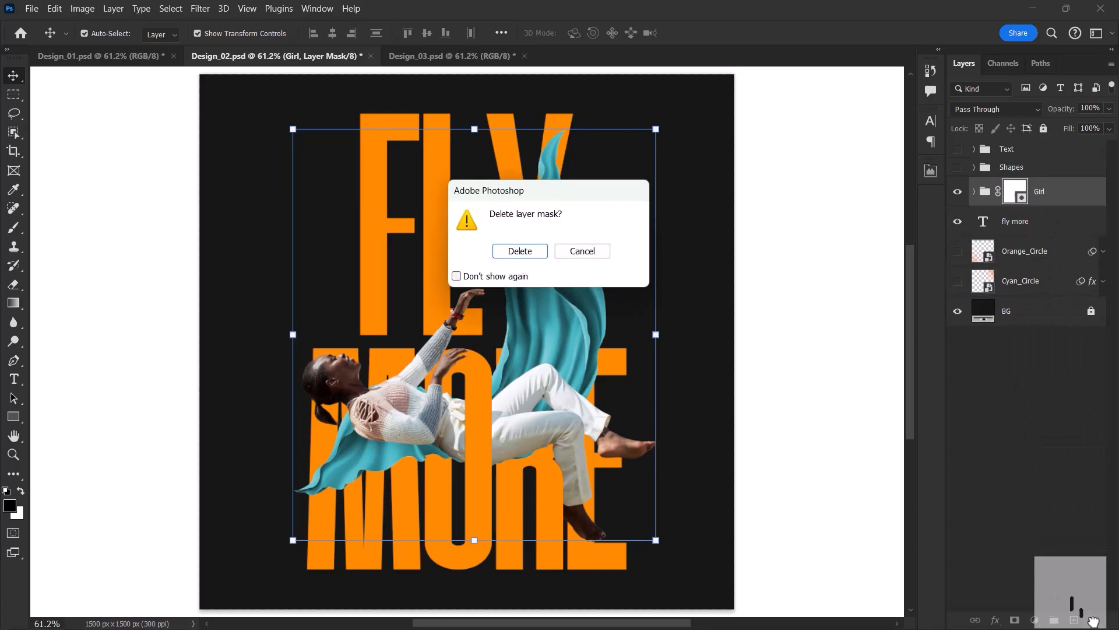
{"action": "left_click", "coordinate": [536, 251]}
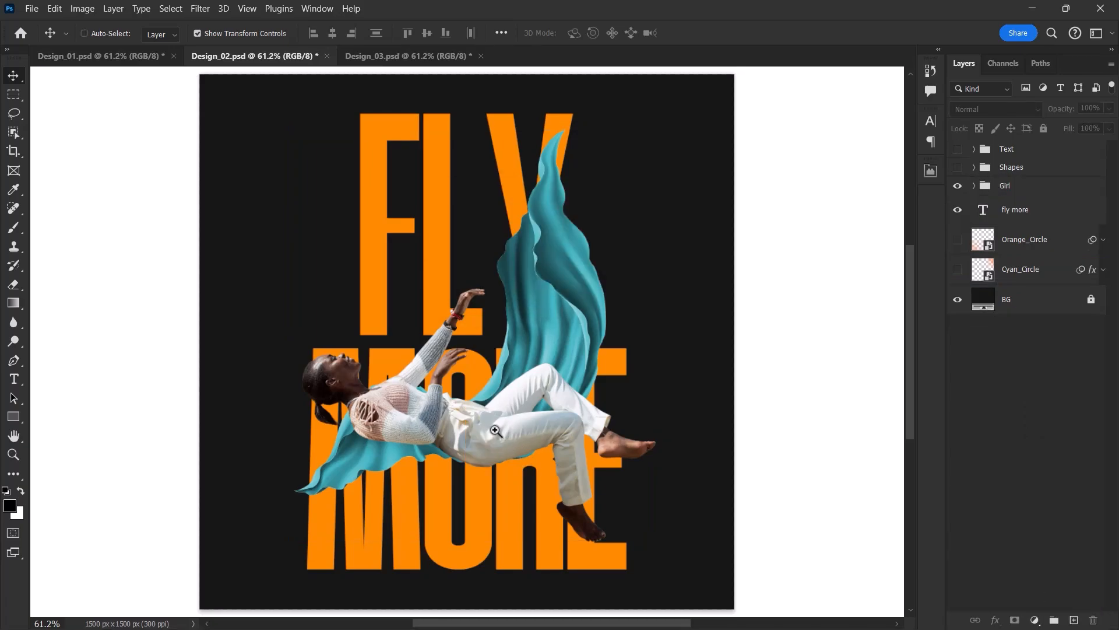
Inspect the Girl-Image and Cloth layers of the Girl group in isolation, one after the other, and collapse the group
{"action": "scroll", "coordinate": [522, 448], "scroll_direction": "up", "scroll_amount": 2}
{"action": "left_click_drag", "start_coordinate": [523, 448], "coordinate": [537, 419]}
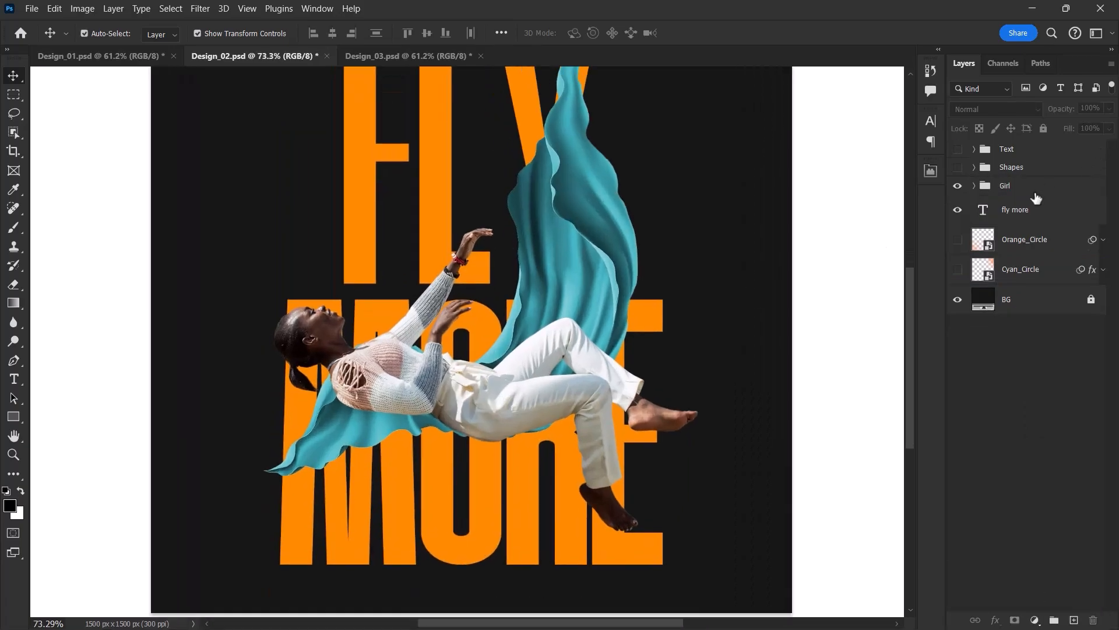
{"action": "left_click", "coordinate": [973, 188]}
{"action": "left_click", "coordinate": [1033, 211]}
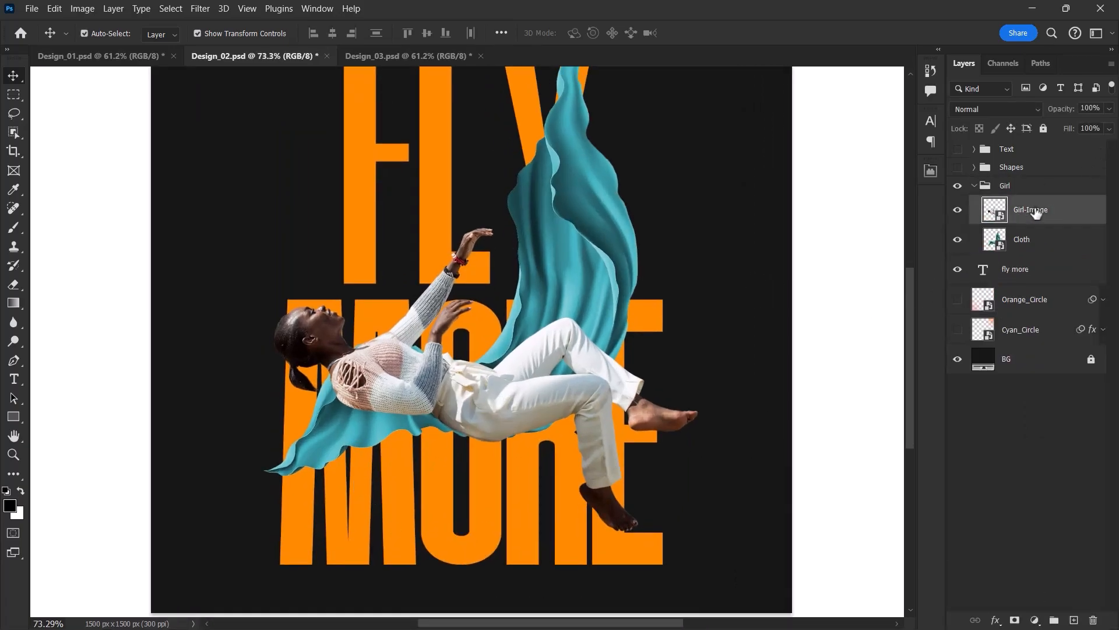
{"action": "left_click", "coordinate": [958, 211], "text": "alt"}
{"action": "left_click", "coordinate": [958, 210], "text": "alt"}
{"action": "left_click", "coordinate": [957, 240], "text": "alt"}
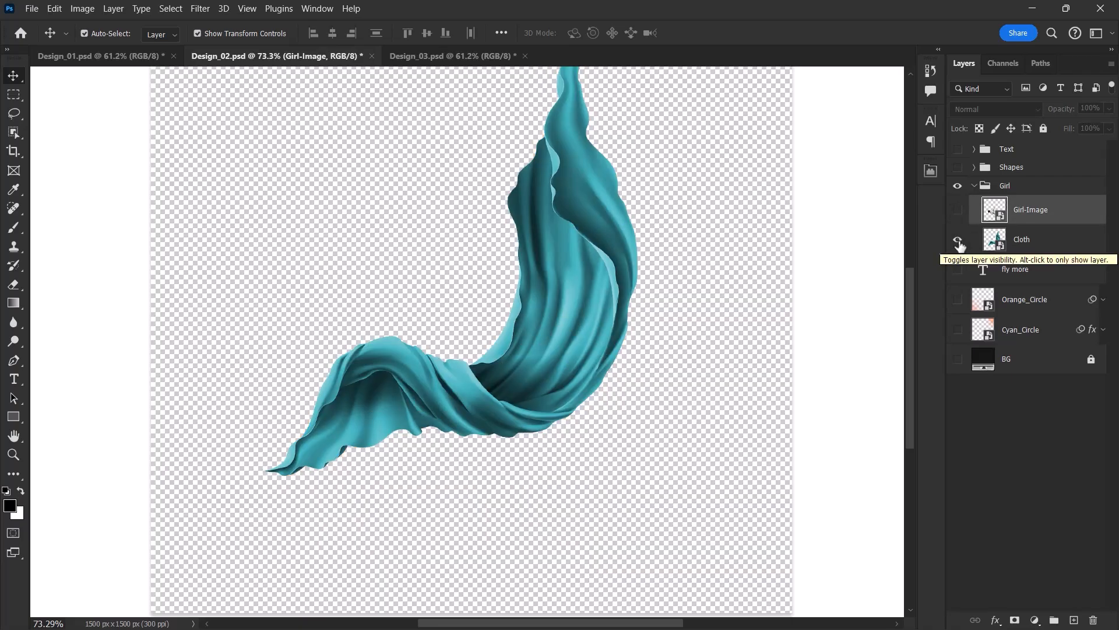
{"action": "left_click", "coordinate": [958, 240], "text": "alt"}
{"action": "left_click", "coordinate": [973, 185]}
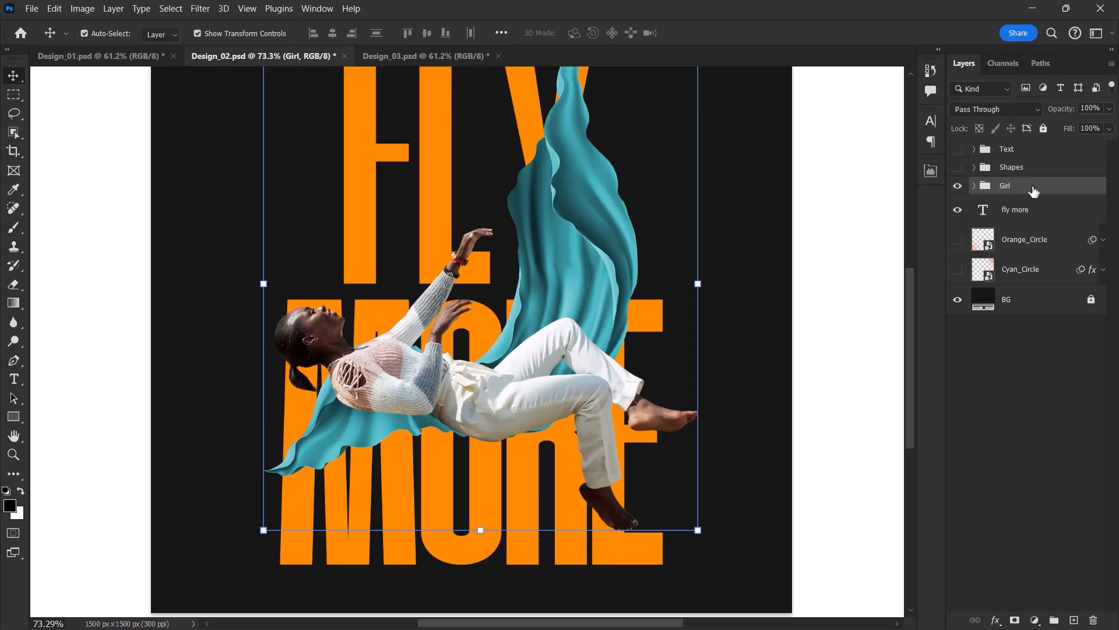
Add a layer mask to the Girl group, choose the Brush tool and load the fly more text outline as a selection
{"action": "left_click", "coordinate": [1015, 621]}
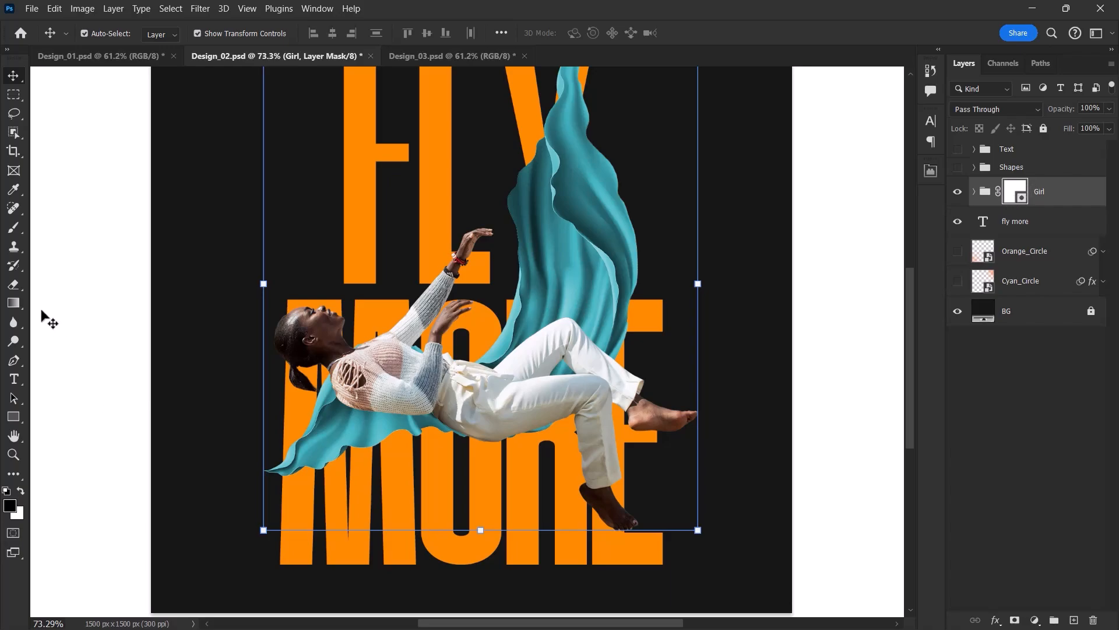
{"action": "left_click", "coordinate": [14, 230]}
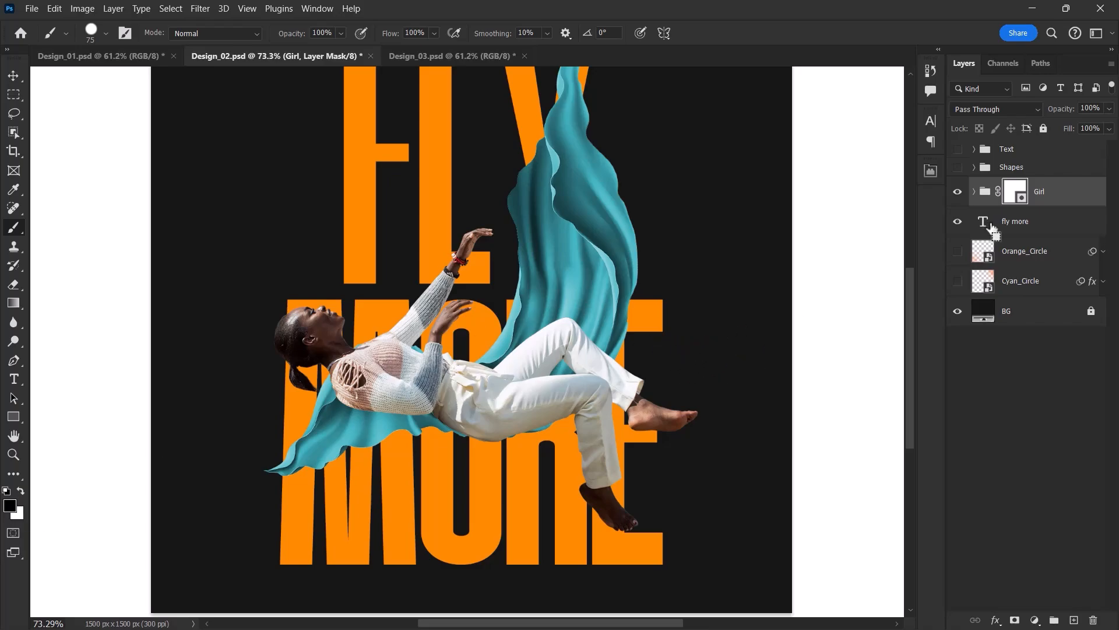
{"action": "left_click", "coordinate": [1023, 228]}
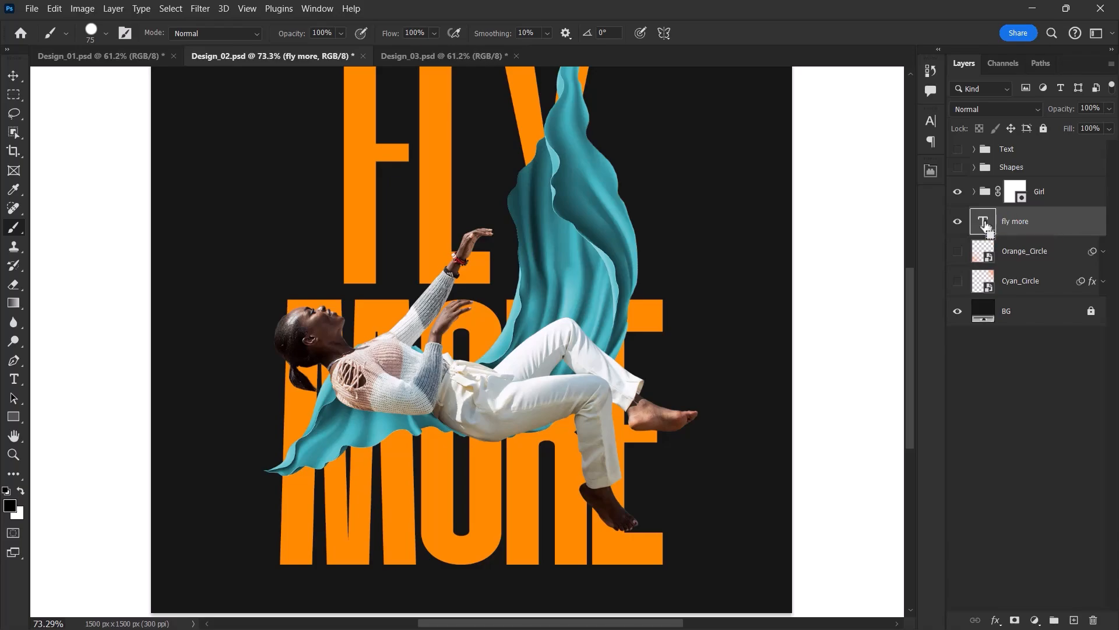
{"action": "left_click", "coordinate": [986, 226], "text": "ctrl"}
{"action": "scroll", "coordinate": [478, 466], "scroll_direction": "up", "scroll_amount": 8}
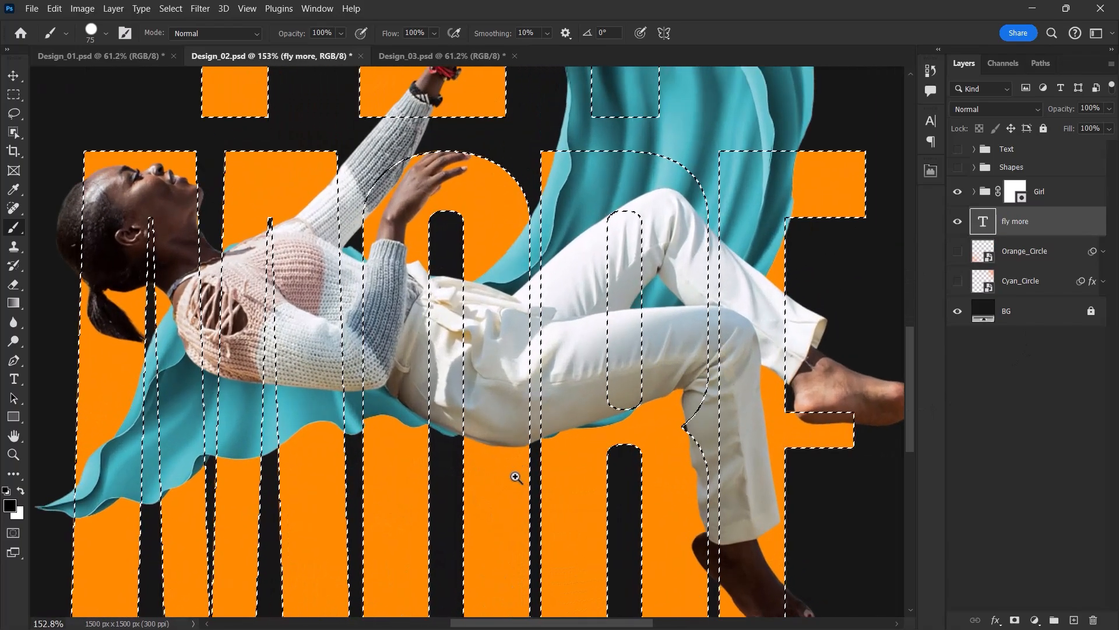
Paint black on the Girl group's mask inside the selected letter O to bring it in front of the girl's waist, and deselect
{"action": "left_click", "coordinate": [973, 191]}
{"action": "left_click", "coordinate": [1021, 196]}
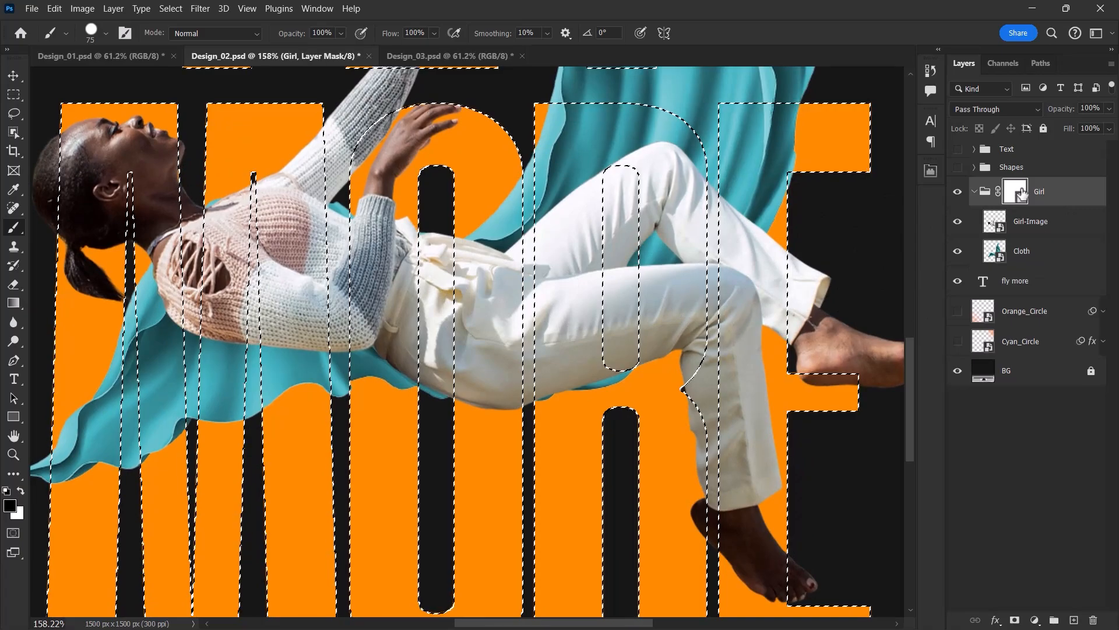
{"action": "mouse_move", "coordinate": [500, 274]}
{"action": "left_mouse_down"}
{"action": "mouse_move", "coordinate": [470, 246]}
{"action": "mouse_move", "coordinate": [479, 433]}
{"action": "mouse_move", "coordinate": [492, 420]}
{"action": "mouse_move", "coordinate": [500, 180]}
{"action": "left_mouse_up"}
{"action": "scroll", "coordinate": [496, 320], "scroll_direction": "down", "scroll_amount": 3}
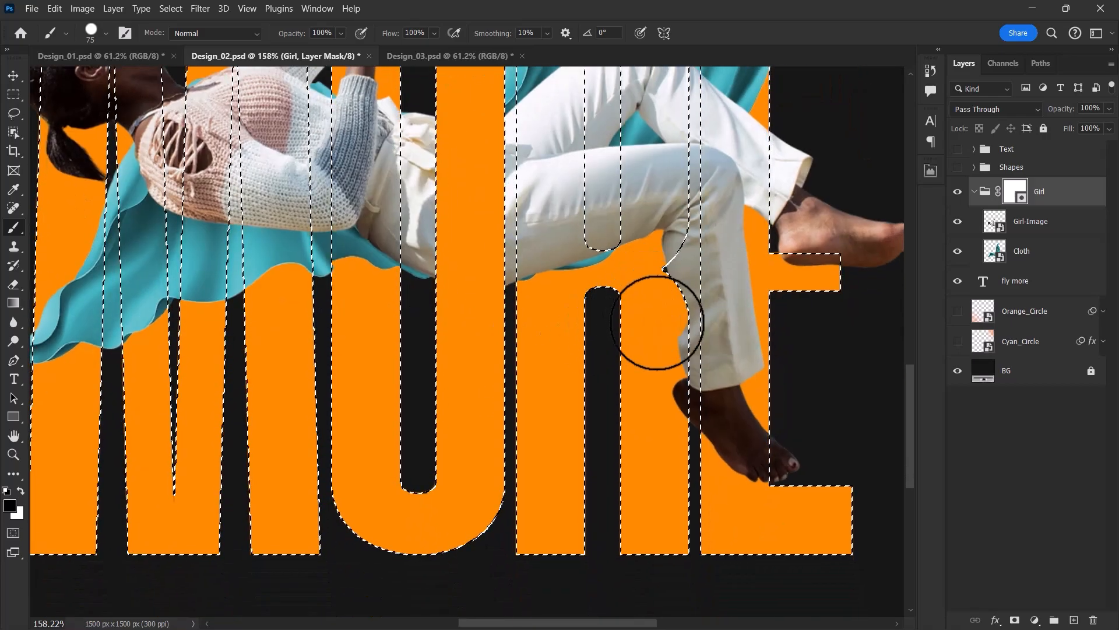
{"action": "scroll", "coordinate": [618, 373], "scroll_direction": "down", "scroll_amount": 5}
{"action": "left_click_drag", "start_coordinate": [610, 350], "coordinate": [594, 381]}
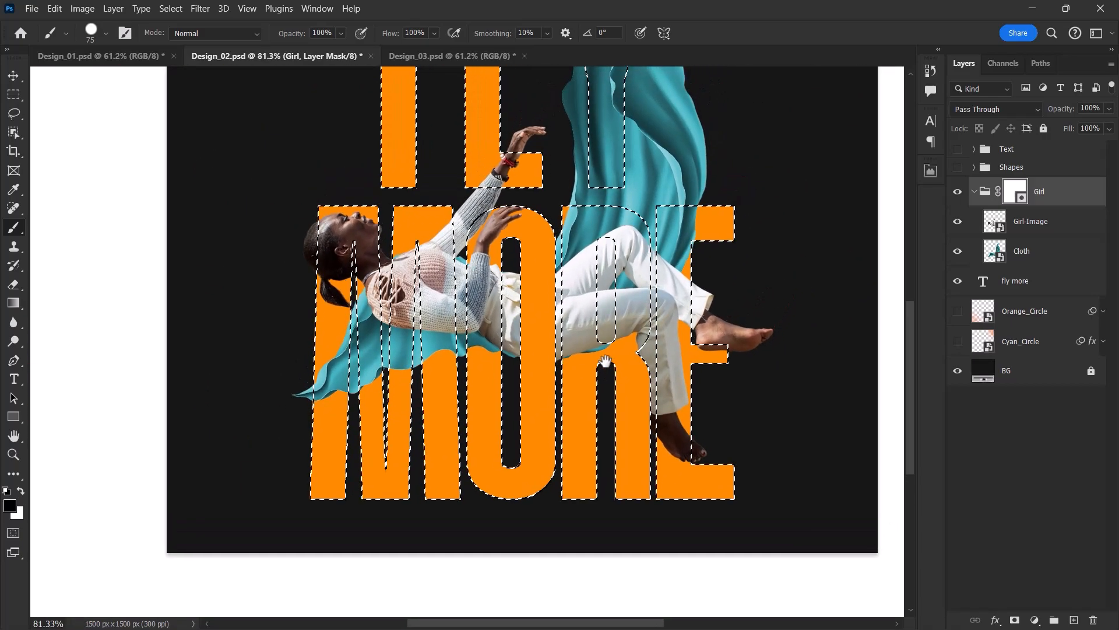
{"action": "key", "text": "ctrl+d"}
{"action": "scroll", "coordinate": [602, 361], "scroll_direction": "down", "scroll_amount": 2}
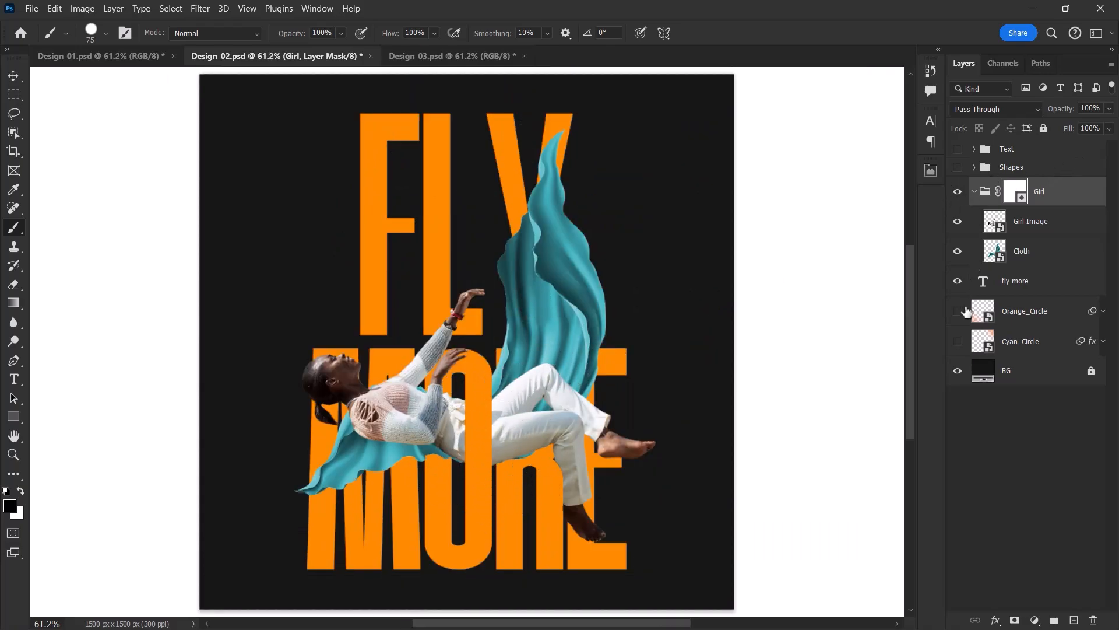
Show the Orange_Circle and Cyan_Circle layers plus the Shapes and Text groups, expanding Shapes to list its stars
{"action": "left_click_drag", "start_coordinate": [959, 313], "coordinate": [958, 343]}
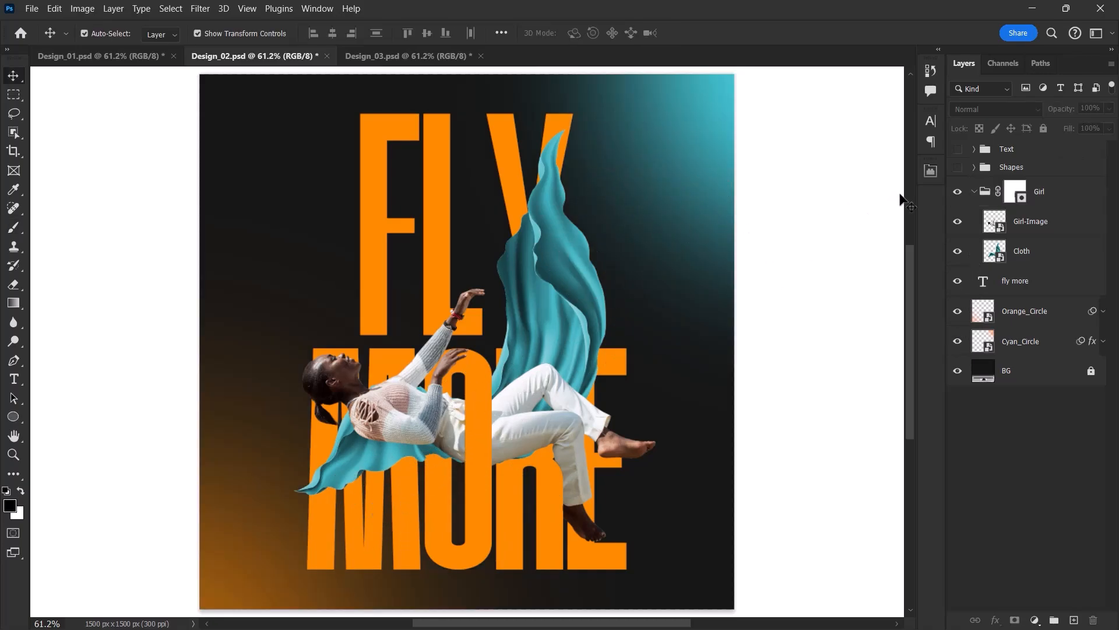
{"action": "left_click", "coordinate": [958, 167]}
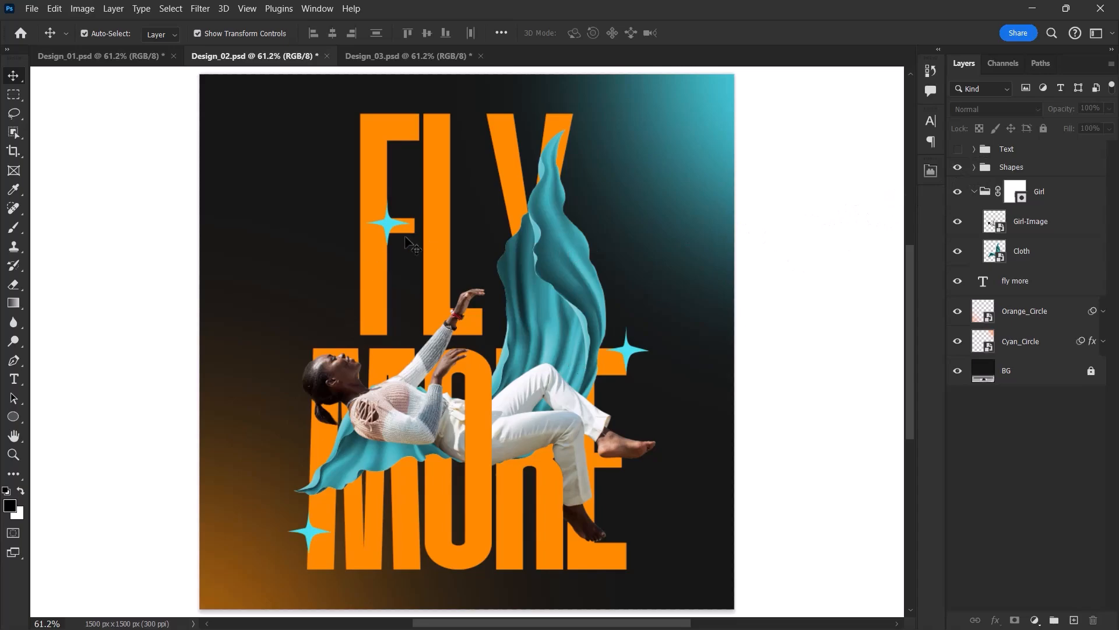
{"action": "left_click", "coordinate": [974, 167]}
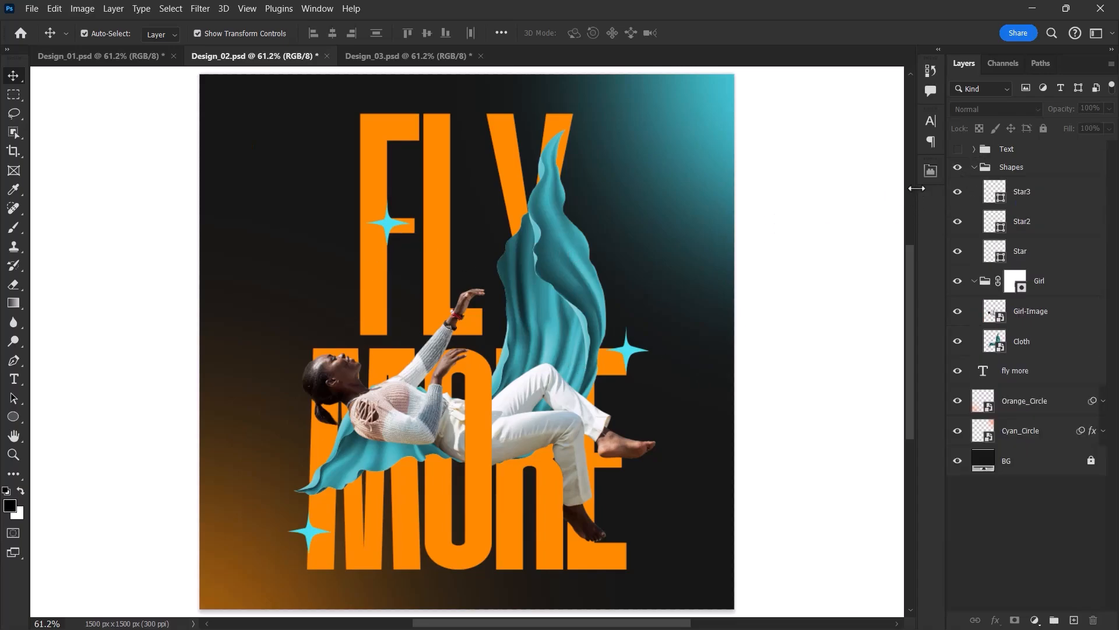
{"action": "left_click", "coordinate": [958, 150]}
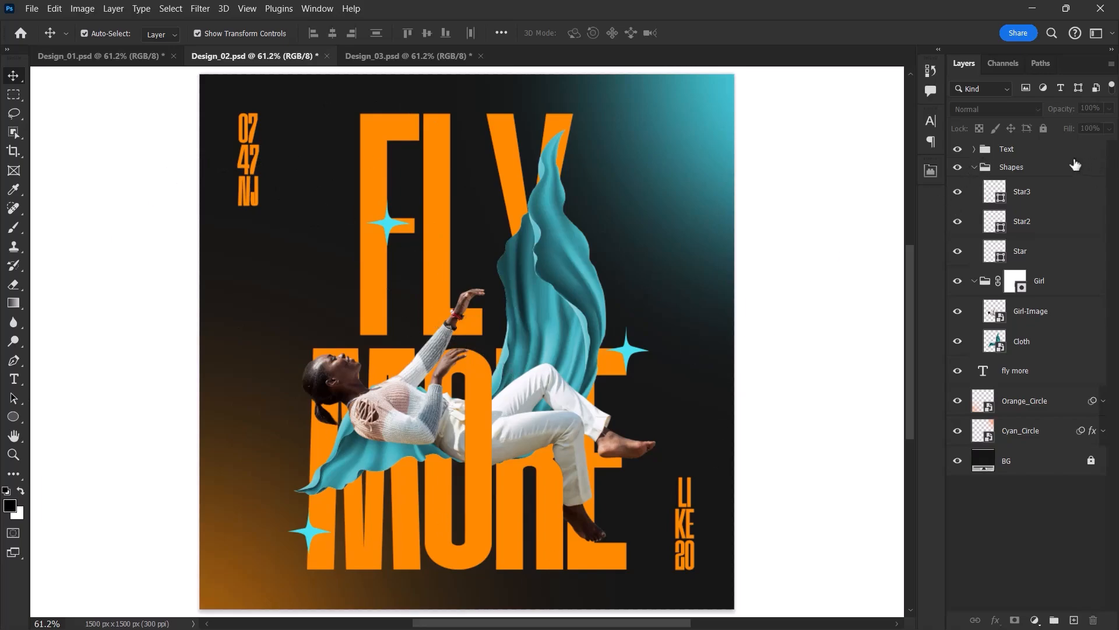
Stamp all visible layers into a new layer above the Text group and convert it to a smart object
{"action": "left_click", "coordinate": [1055, 153]}
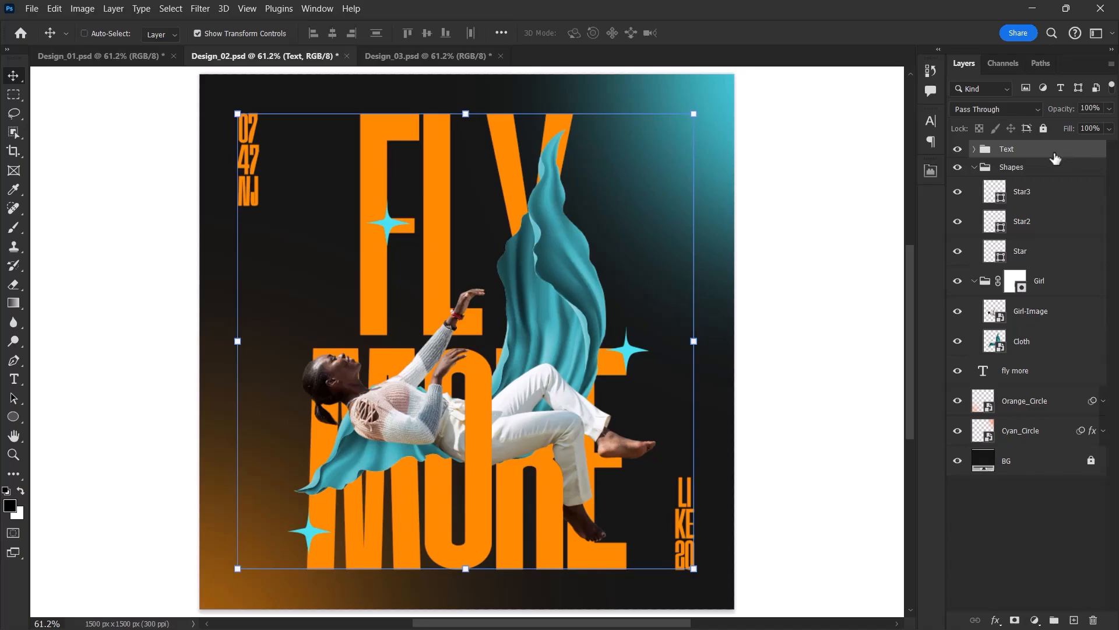
{"action": "key", "text": "ctrl+shift+alt+e"}
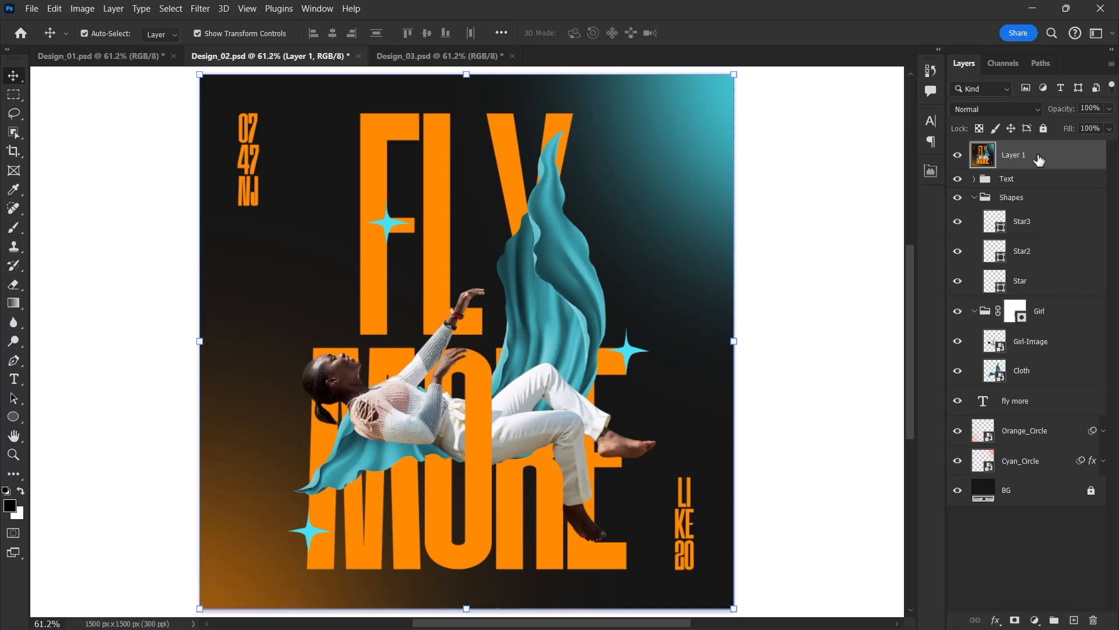
{"action": "right_click", "coordinate": [1039, 158]}
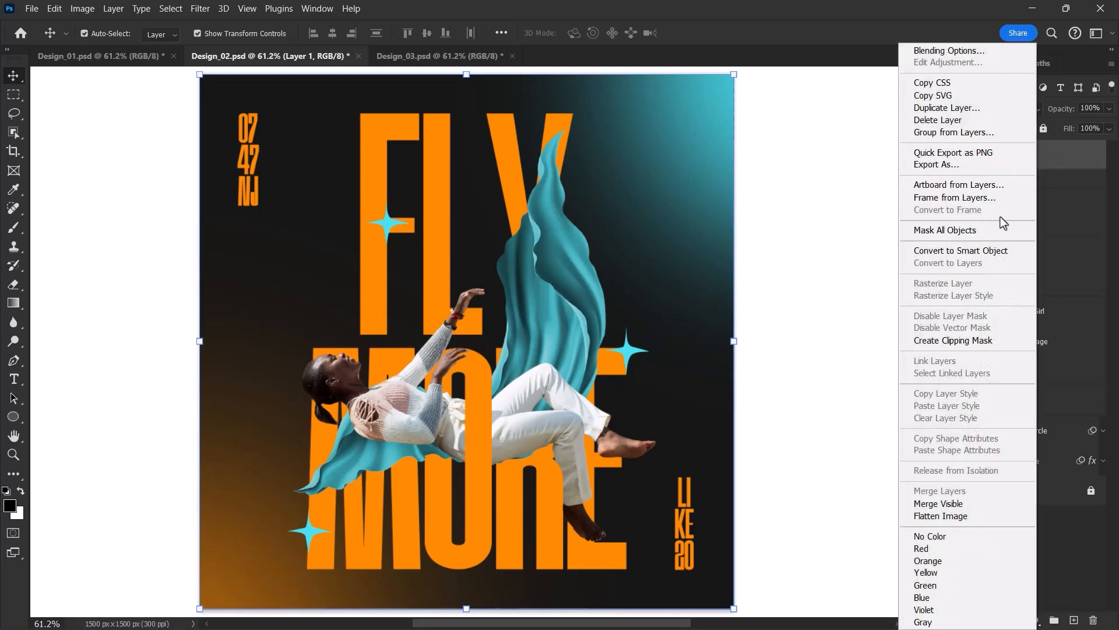
{"action": "left_click", "coordinate": [999, 253]}
Apply the Sharpen More filter to the FLY MORE poster's stamped smart object
{"action": "left_click", "coordinate": [200, 8]}
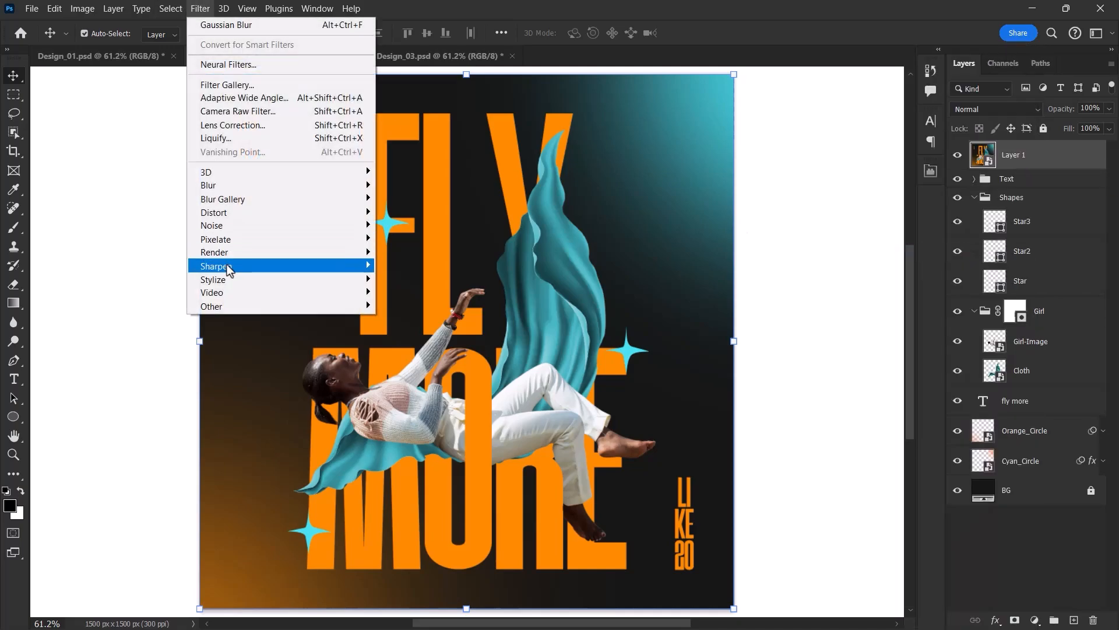
{"action": "mouse_move", "coordinate": [355, 266]}
{"action": "left_click", "coordinate": [420, 292]}
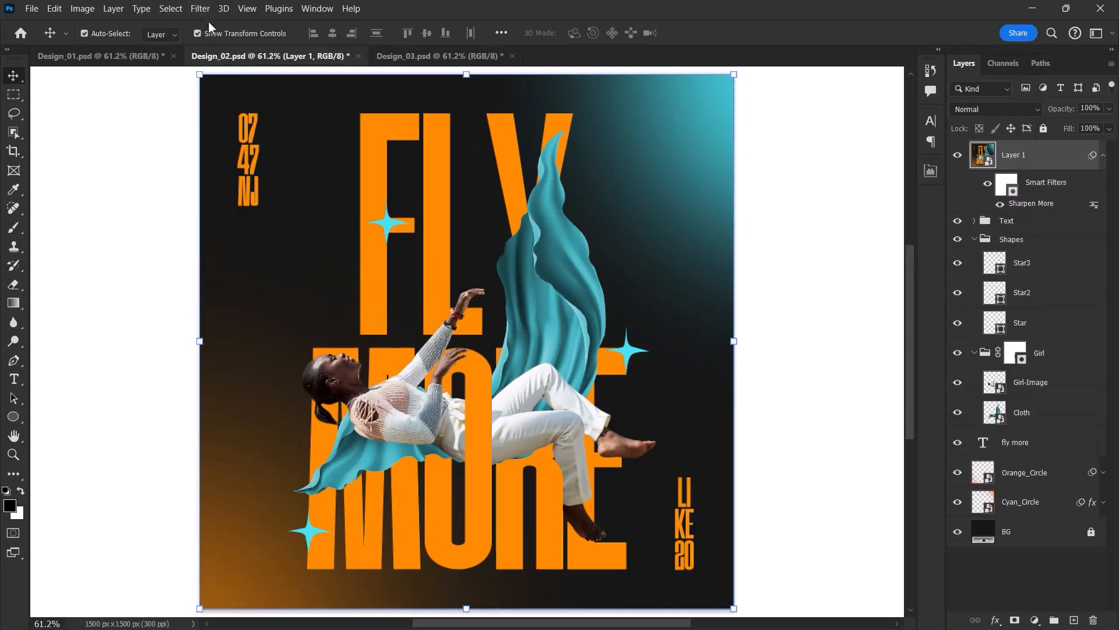
Add 12% uniform noise to the FLY MORE poster's sharpened smart object
{"action": "left_click", "coordinate": [199, 8]}
{"action": "mouse_move", "coordinate": [350, 225]}
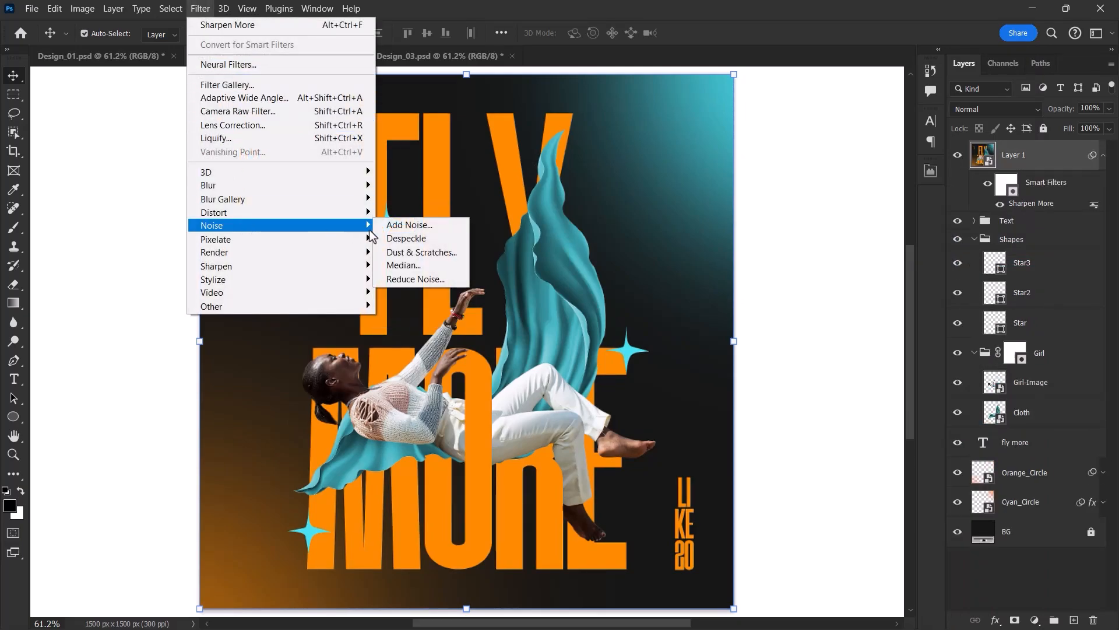
{"action": "left_click", "coordinate": [410, 230]}
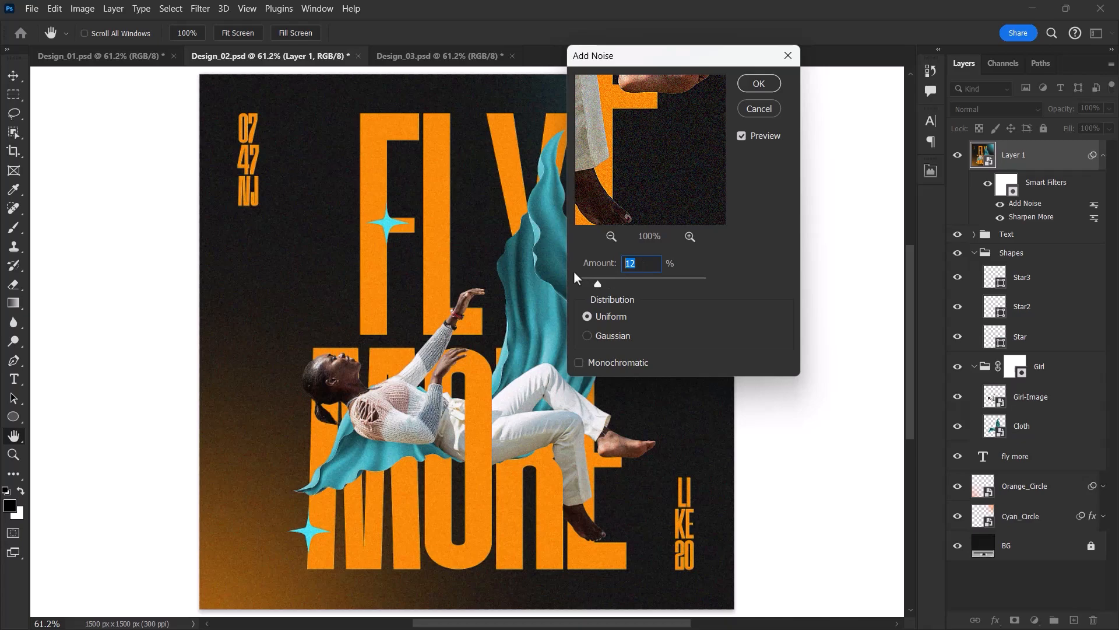
{"action": "type", "text": "12"}
{"action": "key", "text": "Return"}
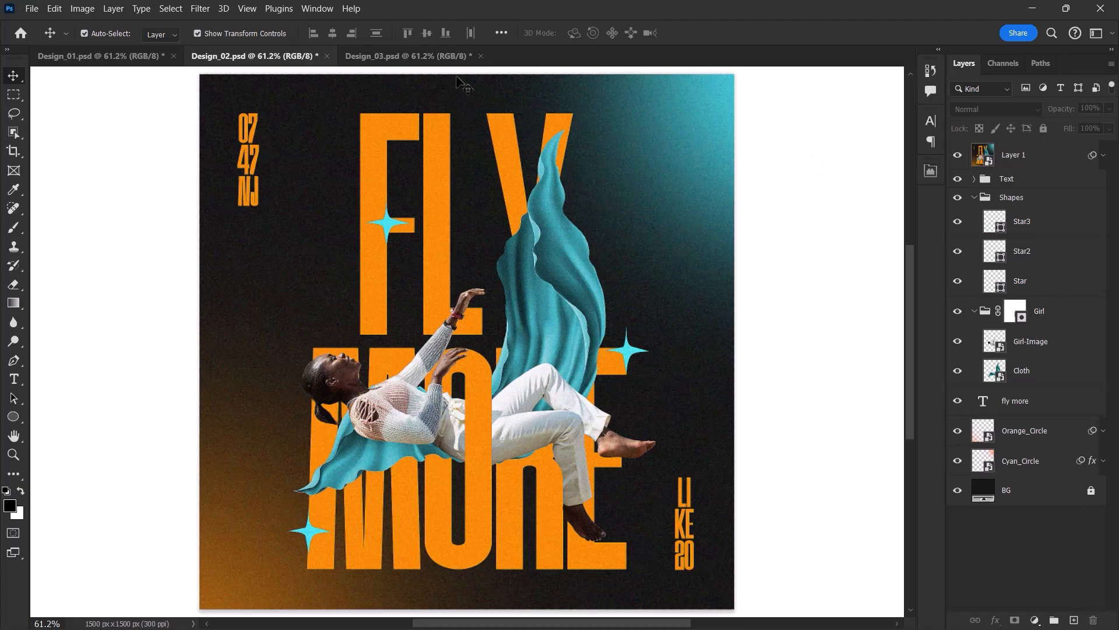
Switch to Design_03.psd, select the BG layer, and briefly preview the prepared future title layer
{"action": "left_click", "coordinate": [466, 56]}
{"action": "left_click", "coordinate": [1024, 397]}
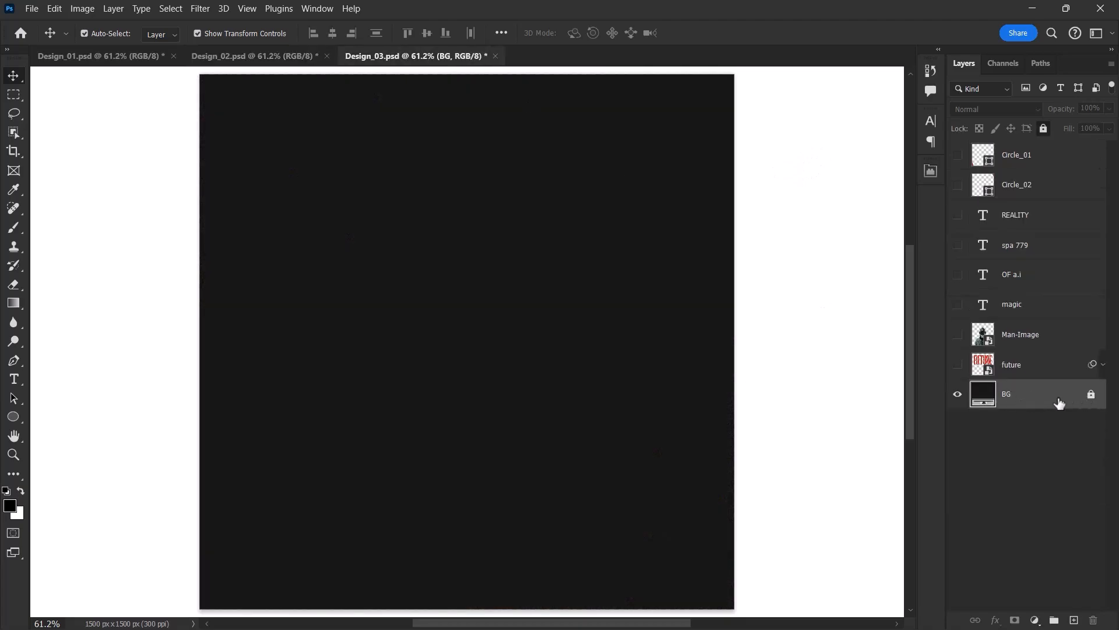
{"action": "left_click", "coordinate": [958, 366]}
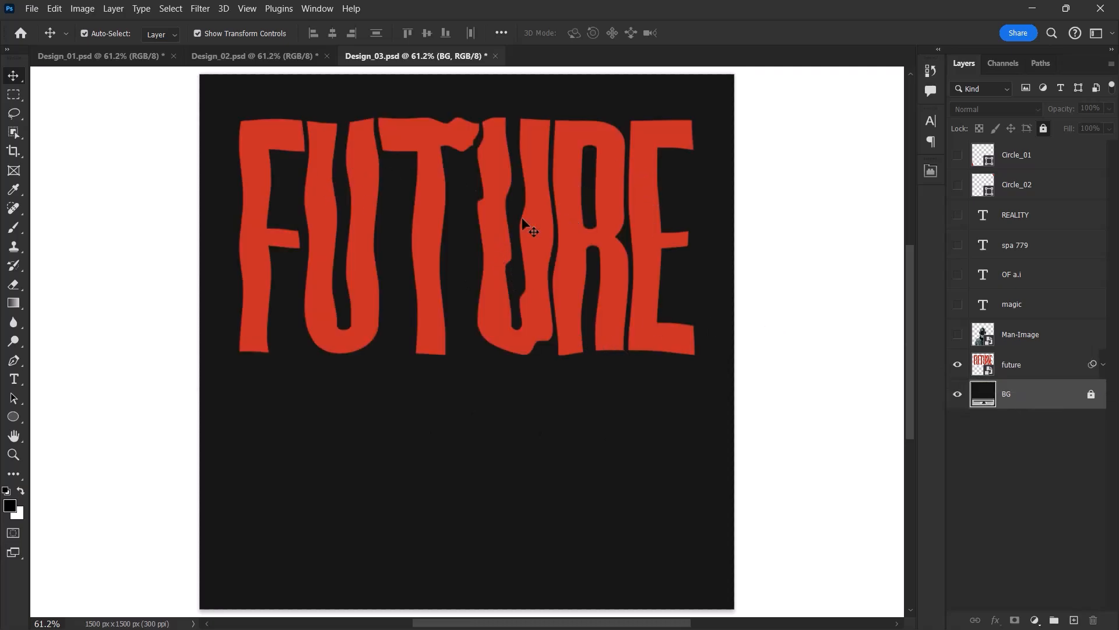
{"action": "left_click", "coordinate": [958, 365]}
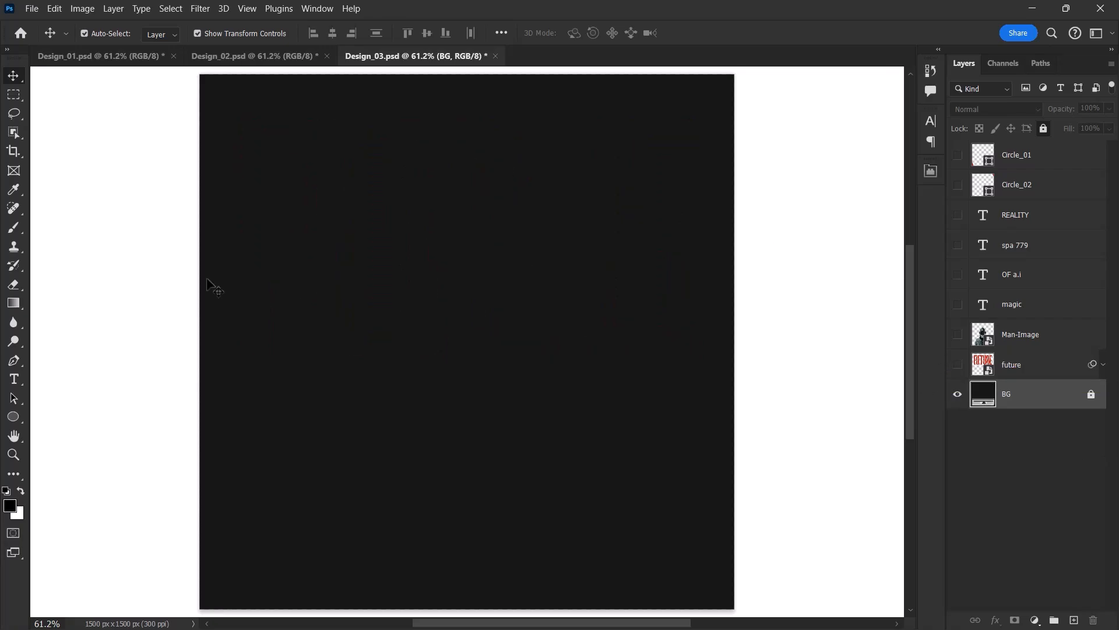
Add a red FUTURE title in SANGSIE Regular directly above the BG layer and commit the text
{"action": "left_click", "coordinate": [14, 380]}
{"action": "left_click", "coordinate": [442, 211]}
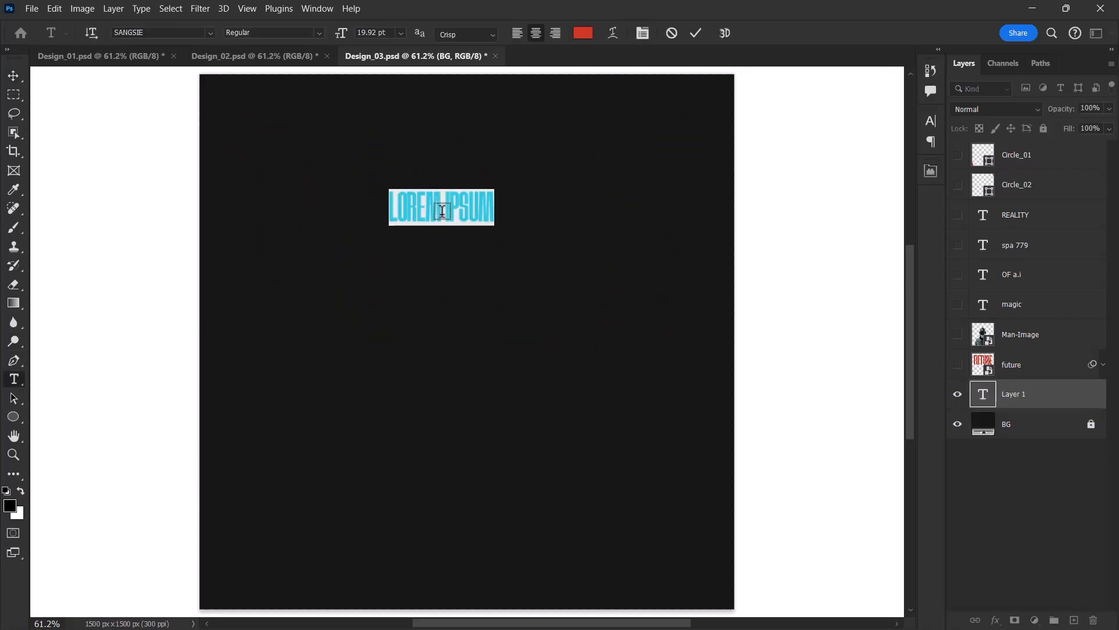
{"action": "type", "text": "FUTURE"}
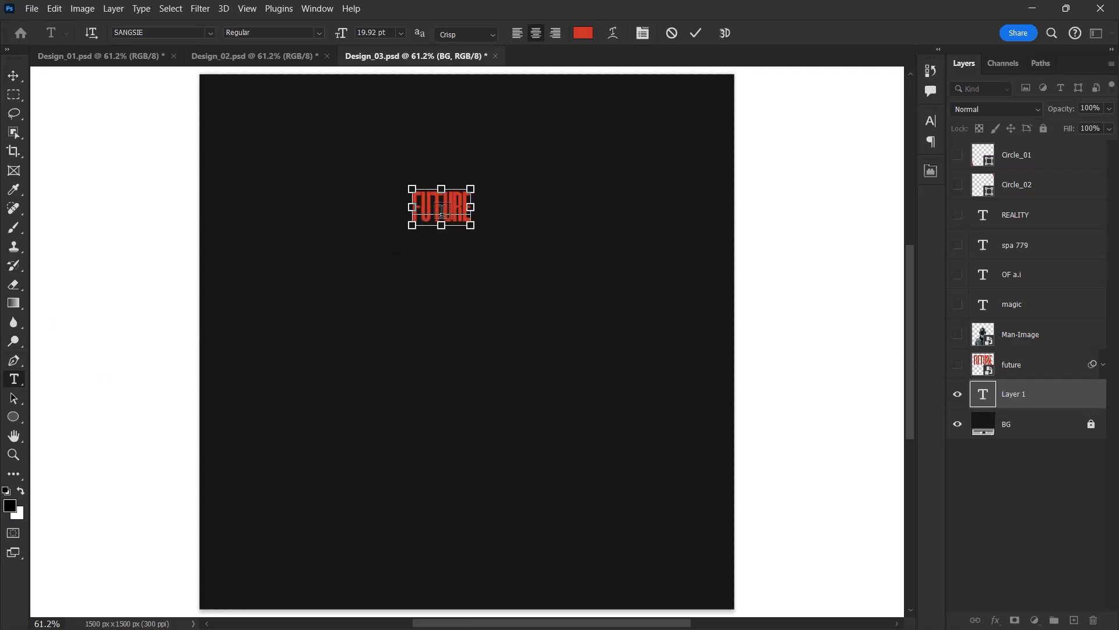
{"action": "key", "text": "ctrl+a"}
{"action": "left_click", "coordinate": [929, 122]}
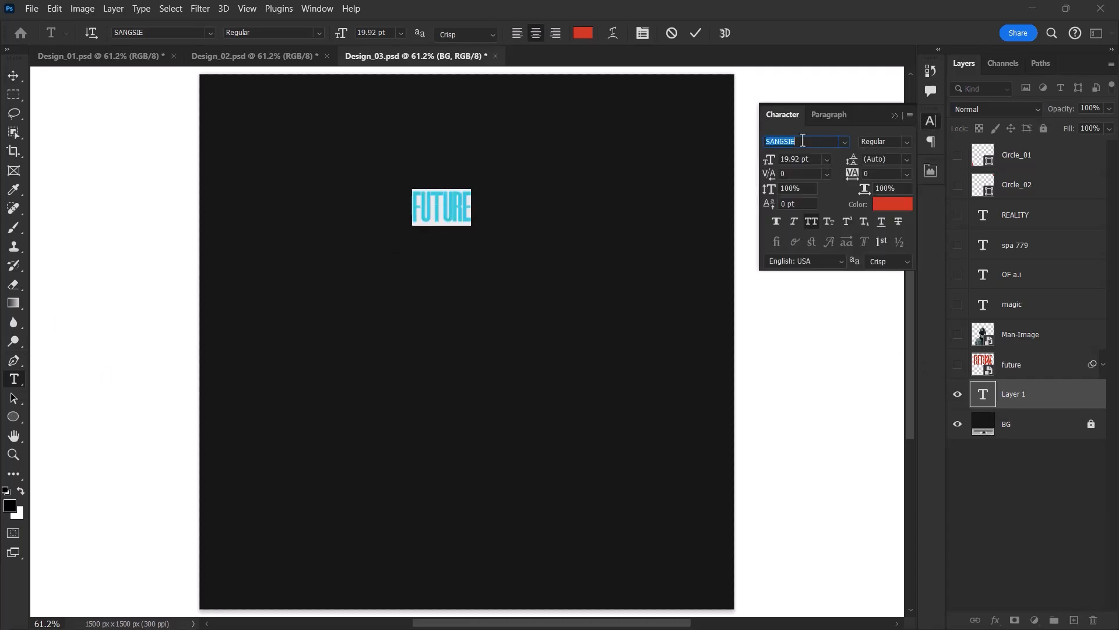
{"action": "left_click", "coordinate": [776, 142]}
{"action": "key", "text": "ctrl+Return"}
{"action": "key", "text": "v"}
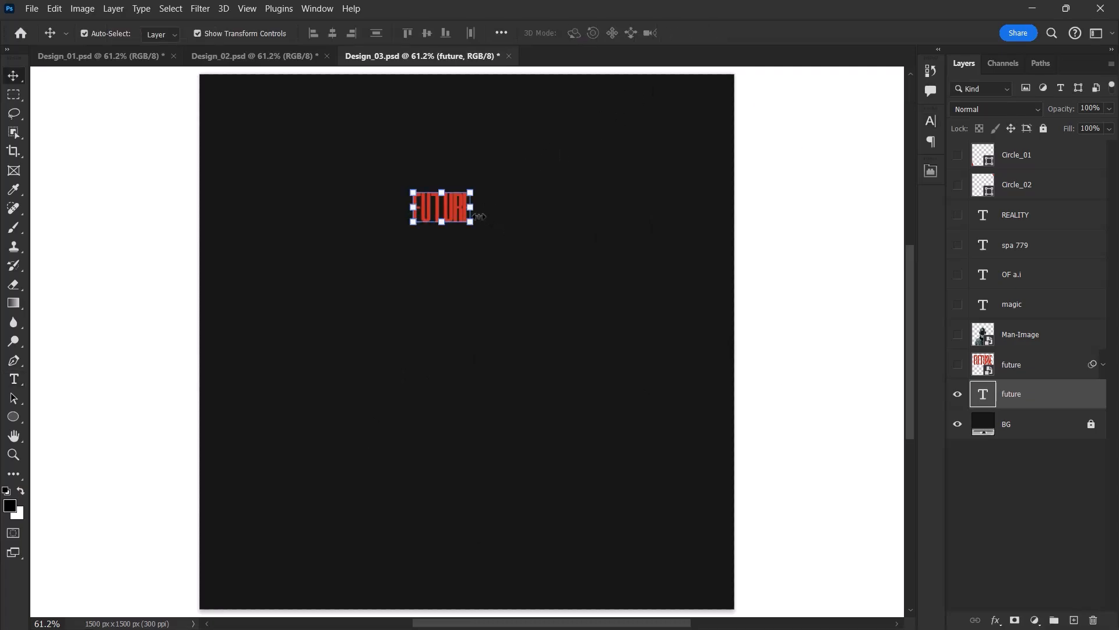
Scale the new FUTURE text to about 705% and centre it horizontally in the poster's upper half
{"action": "left_click_drag", "start_coordinate": [475, 208], "coordinate": [648, 208]}
{"action": "left_click_drag", "start_coordinate": [569, 176], "coordinate": [598, 187]}
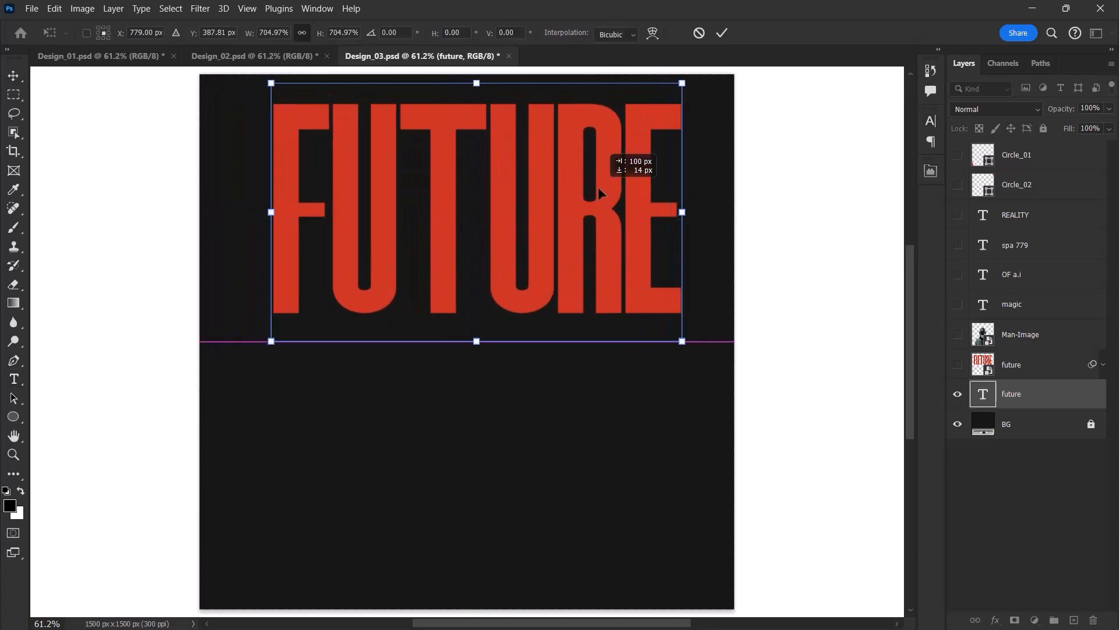
{"action": "left_click", "coordinate": [721, 33]}
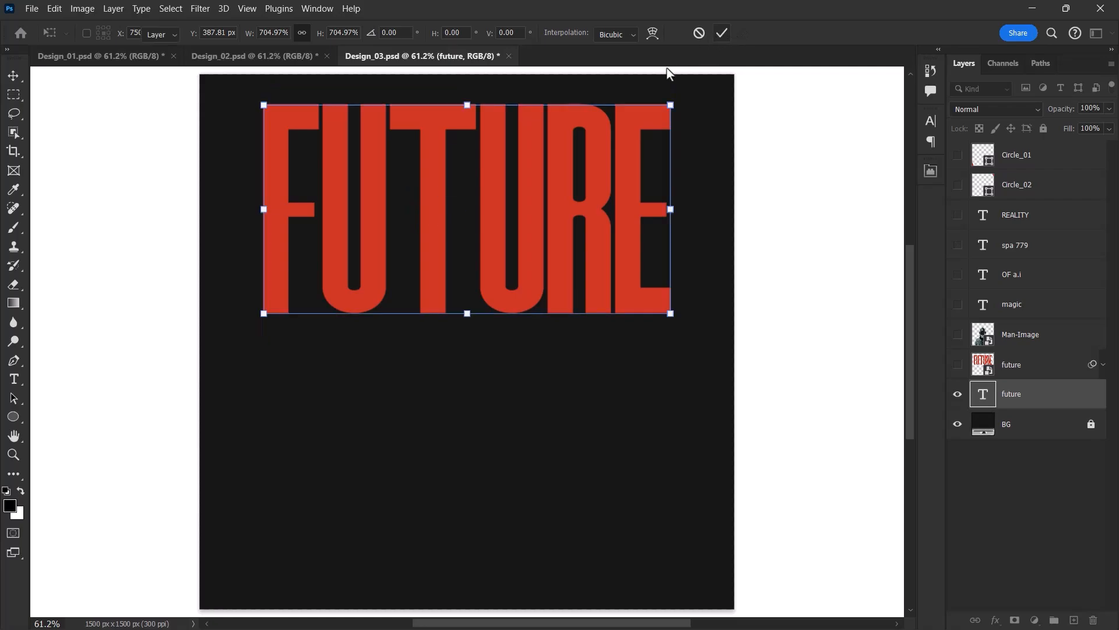
Convert the new FUTURE text to a smart object and displace it at scale 30 both ways using the Map-02 displacement map
{"action": "right_click", "coordinate": [1038, 402]}
{"action": "left_click", "coordinate": [1012, 232]}
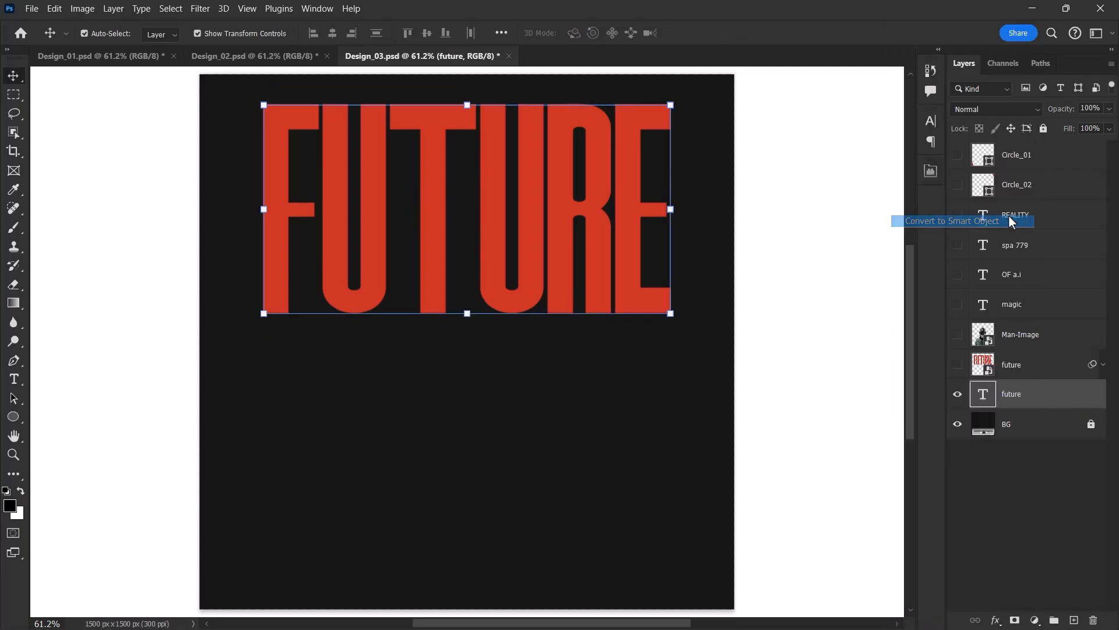
{"action": "left_click", "coordinate": [202, 8]}
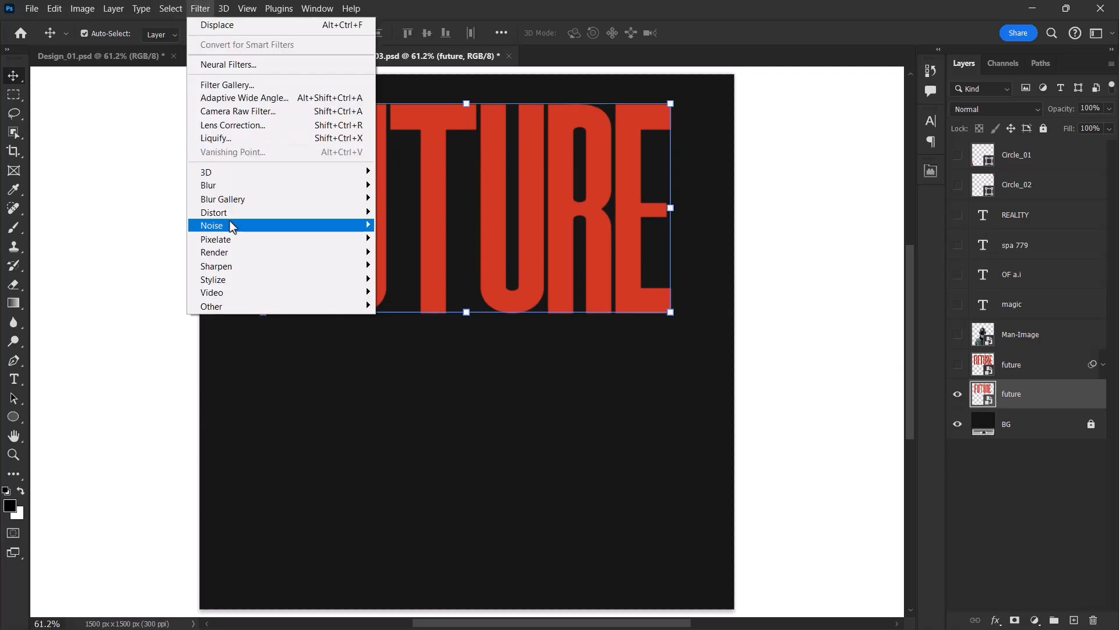
{"action": "mouse_move", "coordinate": [236, 213]}
{"action": "left_click", "coordinate": [444, 207]}
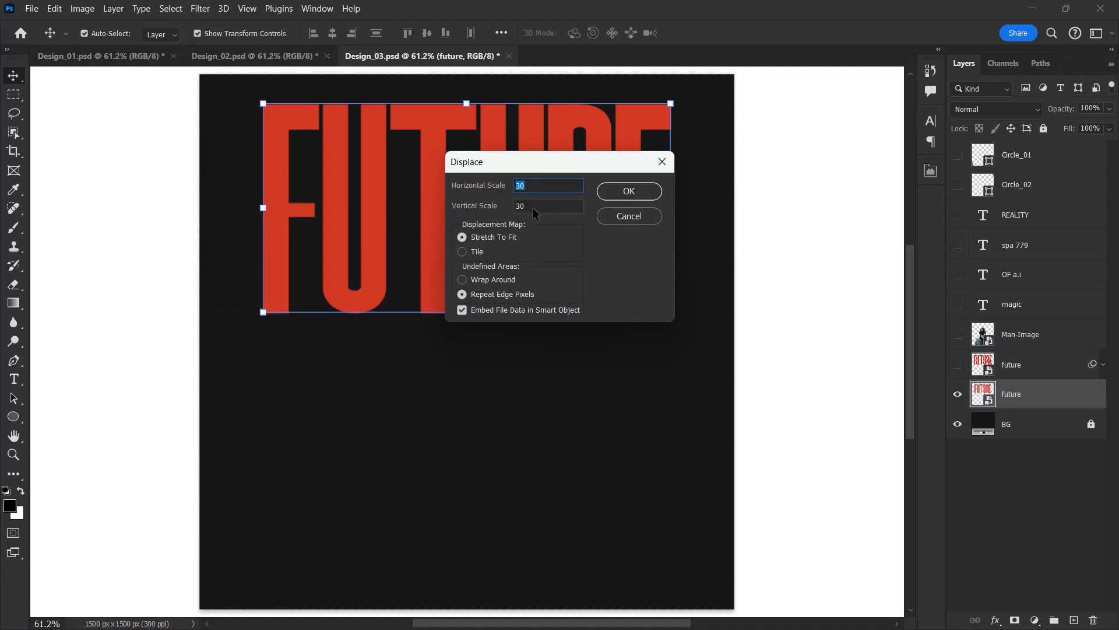
{"action": "left_click", "coordinate": [620, 190]}
{"action": "left_click", "coordinate": [228, 231]}
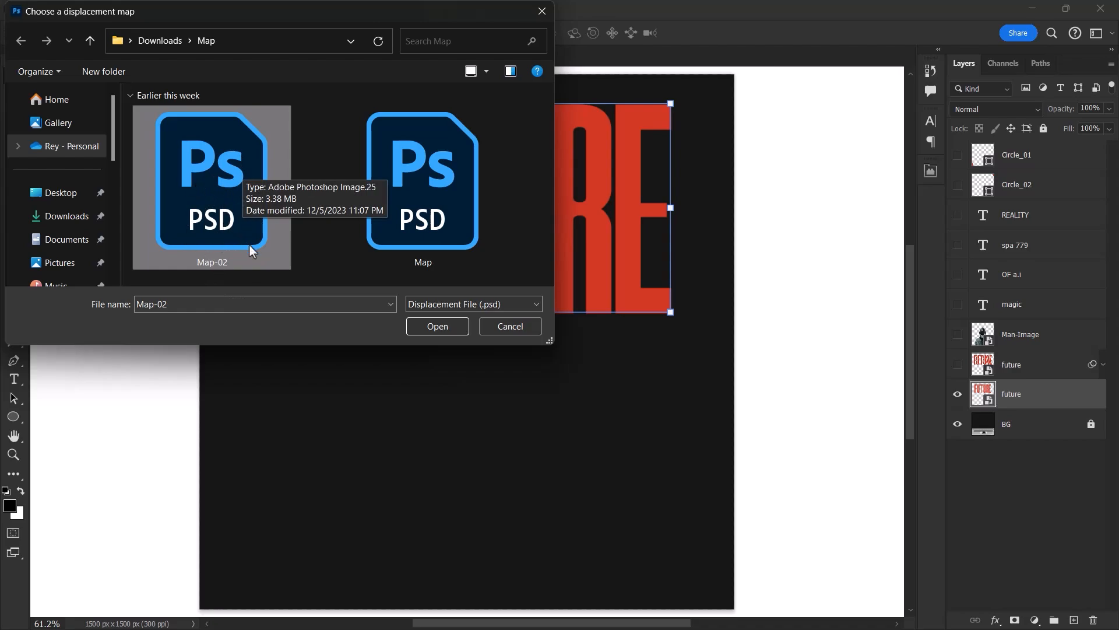
{"action": "left_click", "coordinate": [431, 327]}
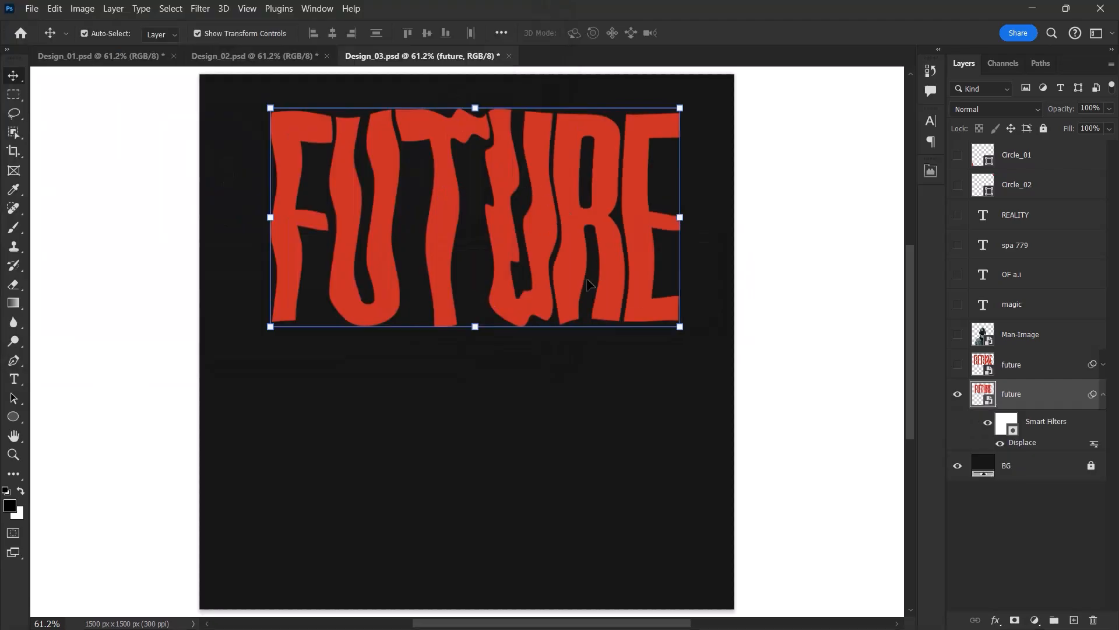
Collapse the smart filters of the newly displaced FUTURE layer and delete that layer
{"action": "left_click", "coordinate": [1103, 395]}
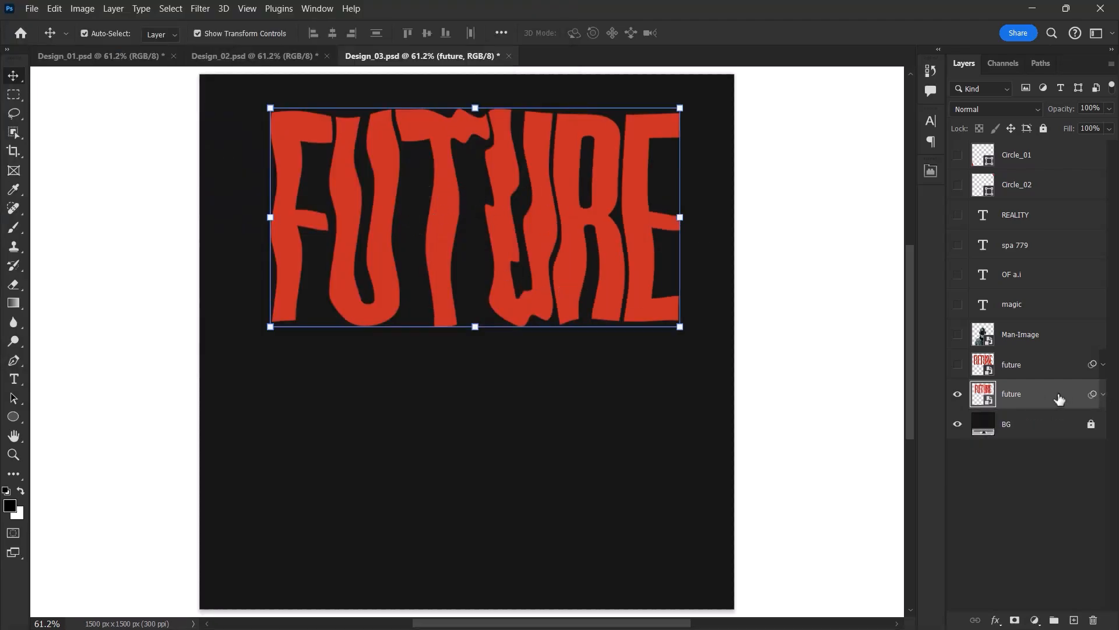
{"action": "key", "text": "Delete"}
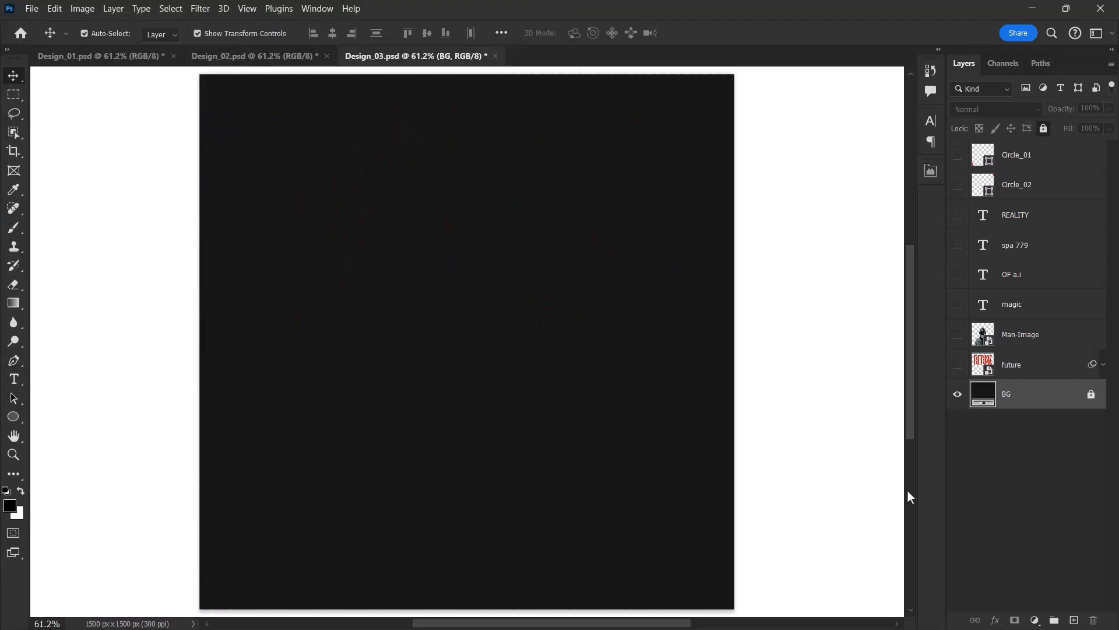
Show the prepared future and Man-Image layers plus the magic, OF a.i, spa 779 and REALITY text layers
{"action": "left_click", "coordinate": [957, 366]}
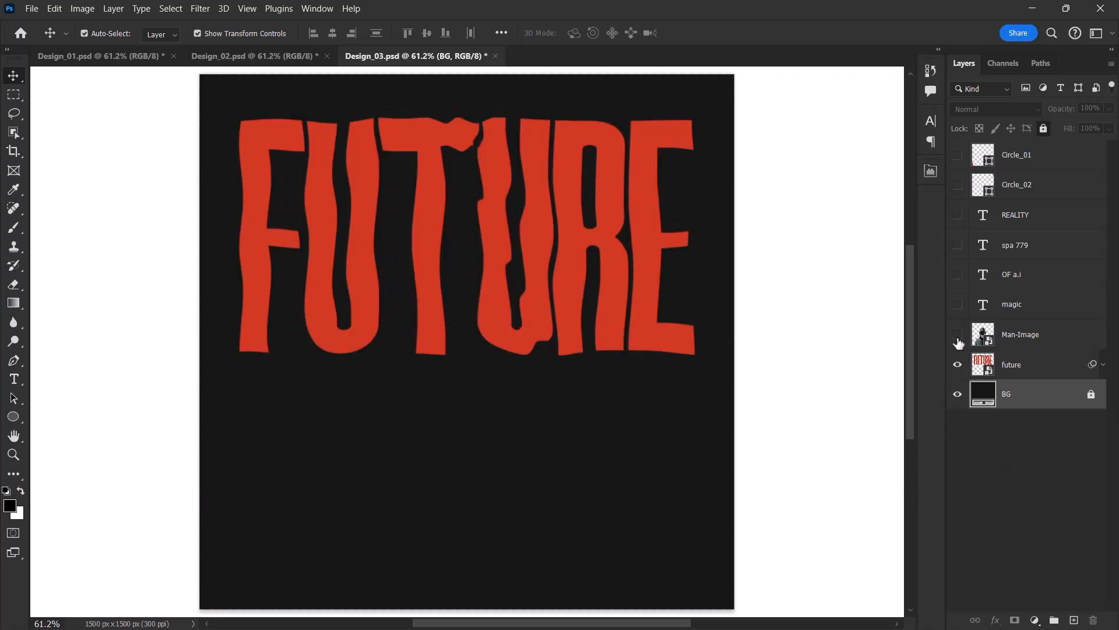
{"action": "left_click", "coordinate": [958, 336]}
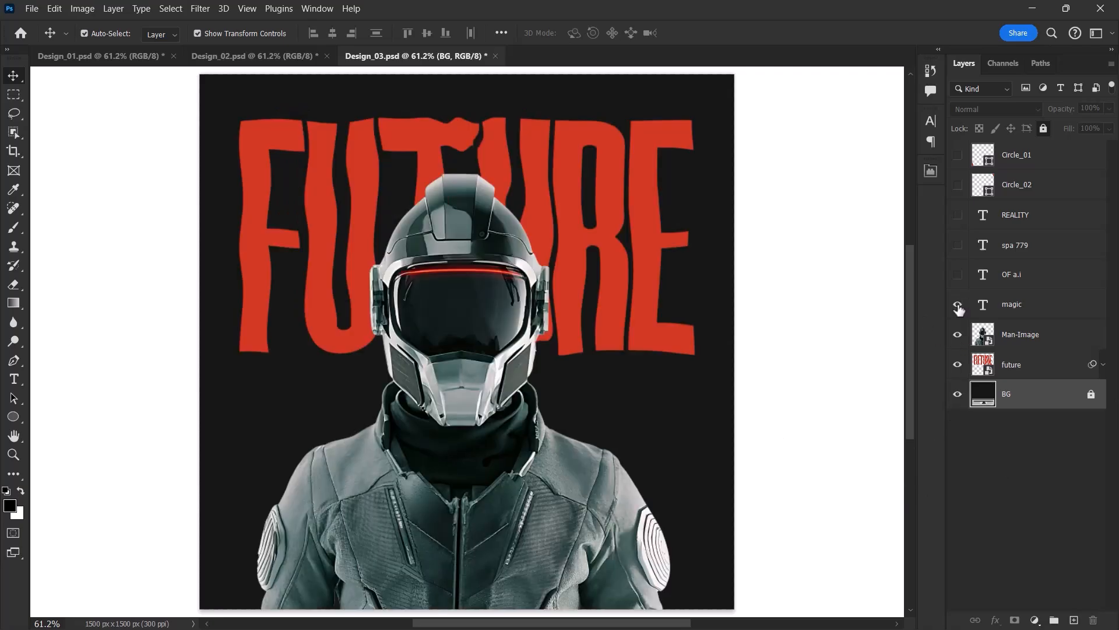
{"action": "left_click_drag", "start_coordinate": [957, 305], "coordinate": [956, 220]}
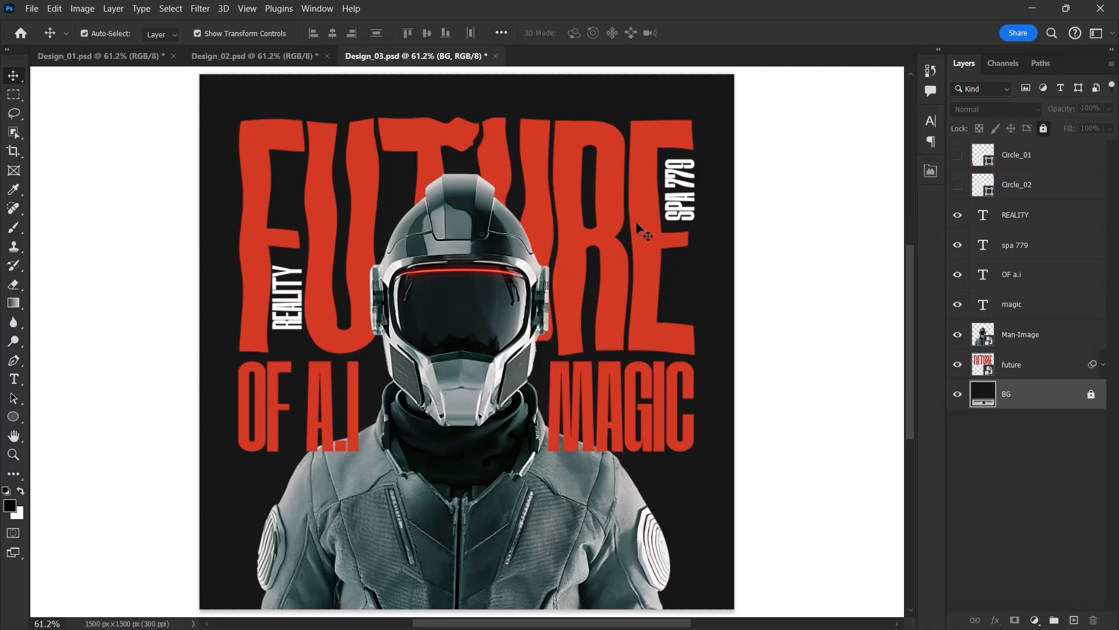
Inspect the character settings of the SPA 779 text, and show the Circle_02 and Circle_01 layers
{"action": "left_click", "coordinate": [674, 207]}
{"action": "left_click", "coordinate": [931, 121]}
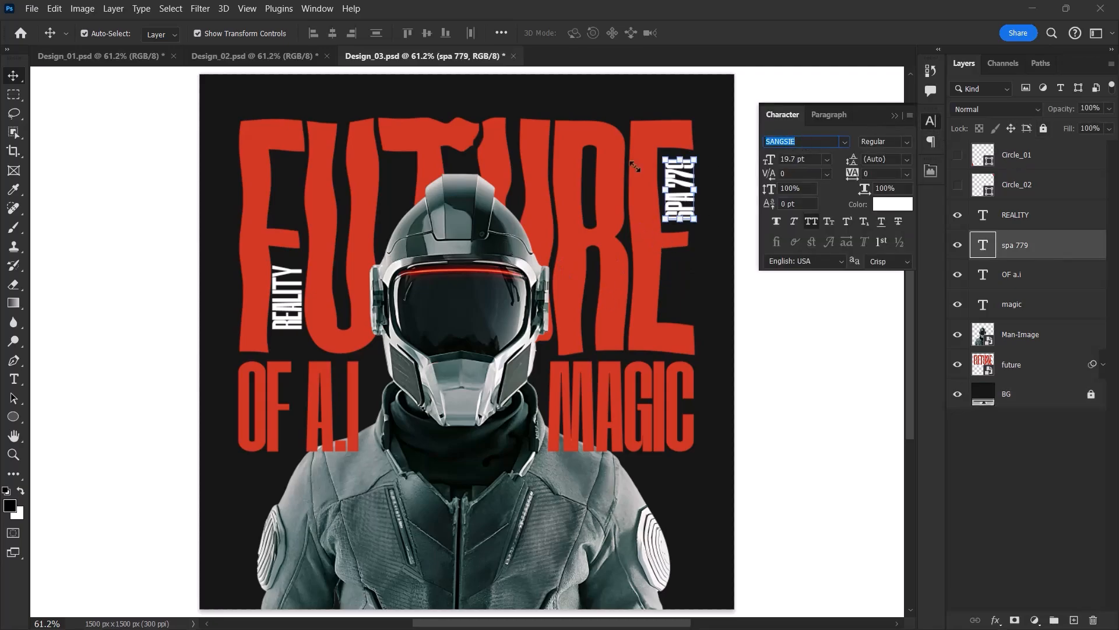
{"action": "left_click", "coordinate": [930, 121]}
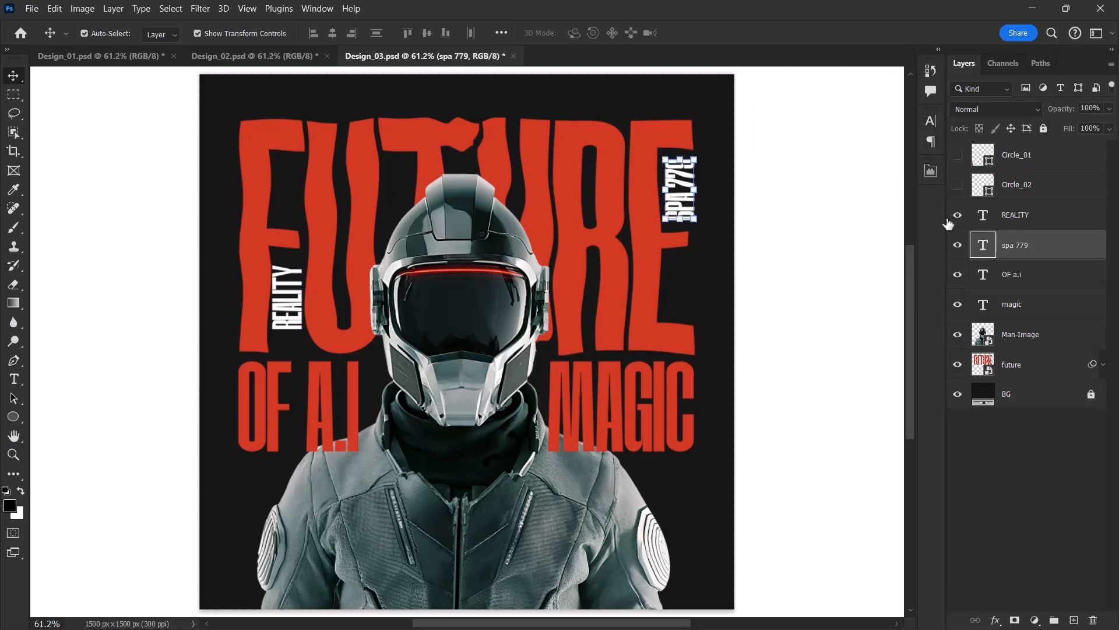
{"action": "left_click", "coordinate": [957, 185]}
{"action": "left_click", "coordinate": [957, 155]}
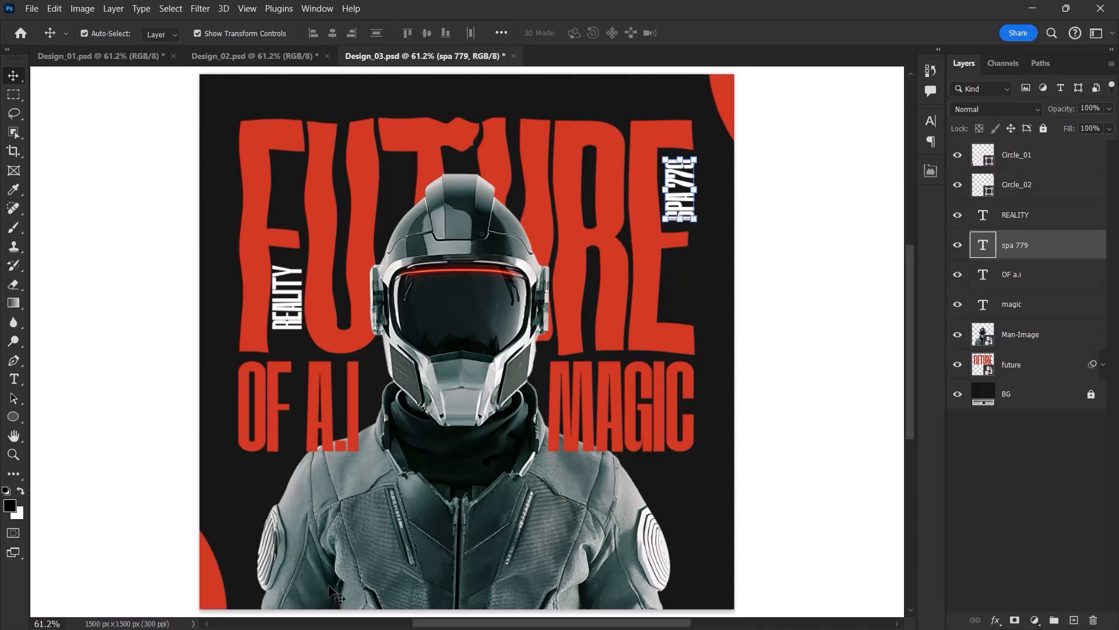
Stamp all visible layers into a new layer above Circle_01 and convert it to a smart object
{"action": "left_click", "coordinate": [1058, 159]}
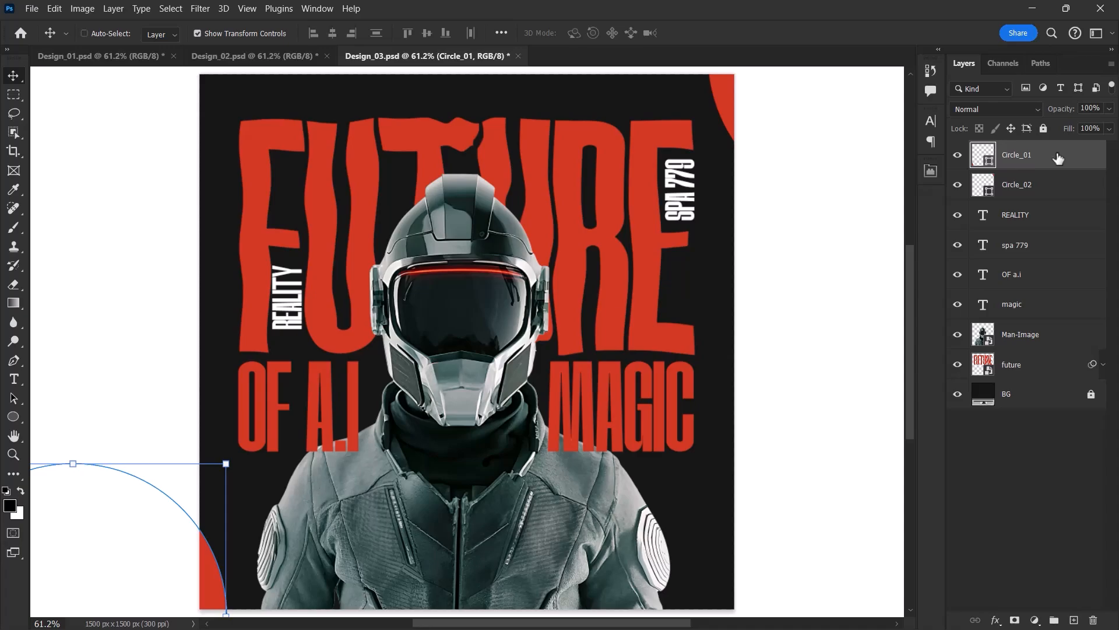
{"action": "key", "text": "ctrl+shift+alt+e"}
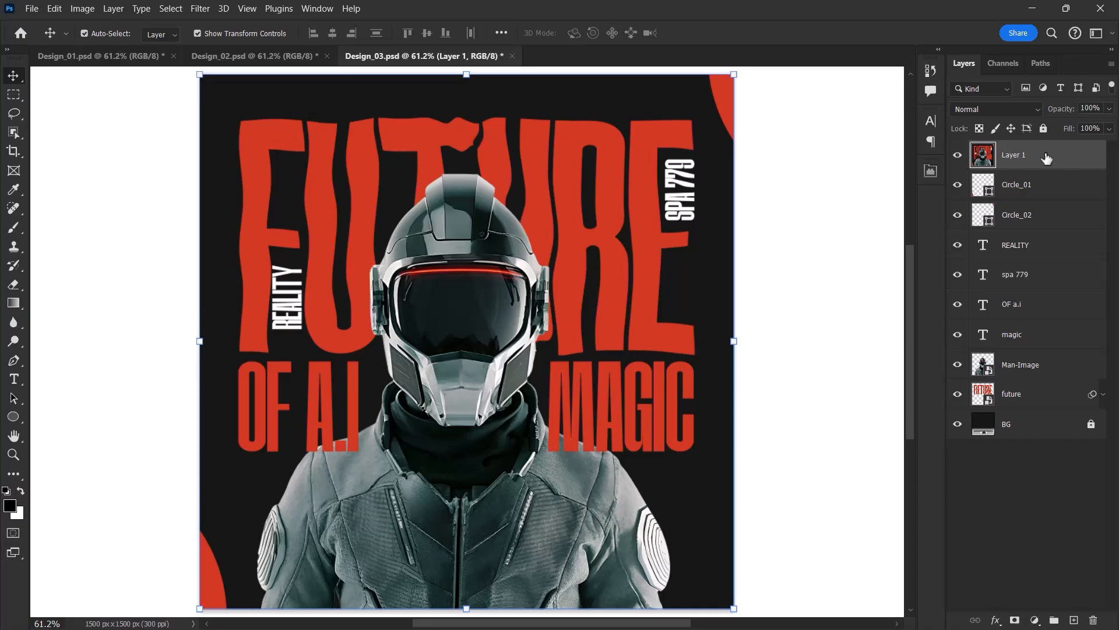
{"action": "right_click", "coordinate": [1046, 159]}
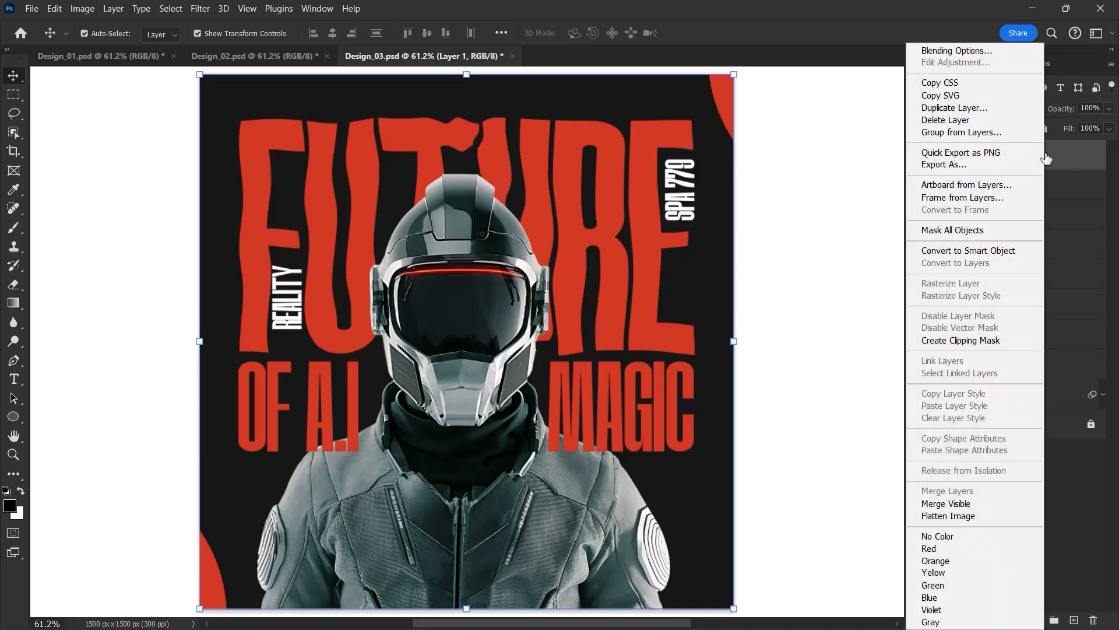
{"action": "left_click", "coordinate": [1015, 251]}
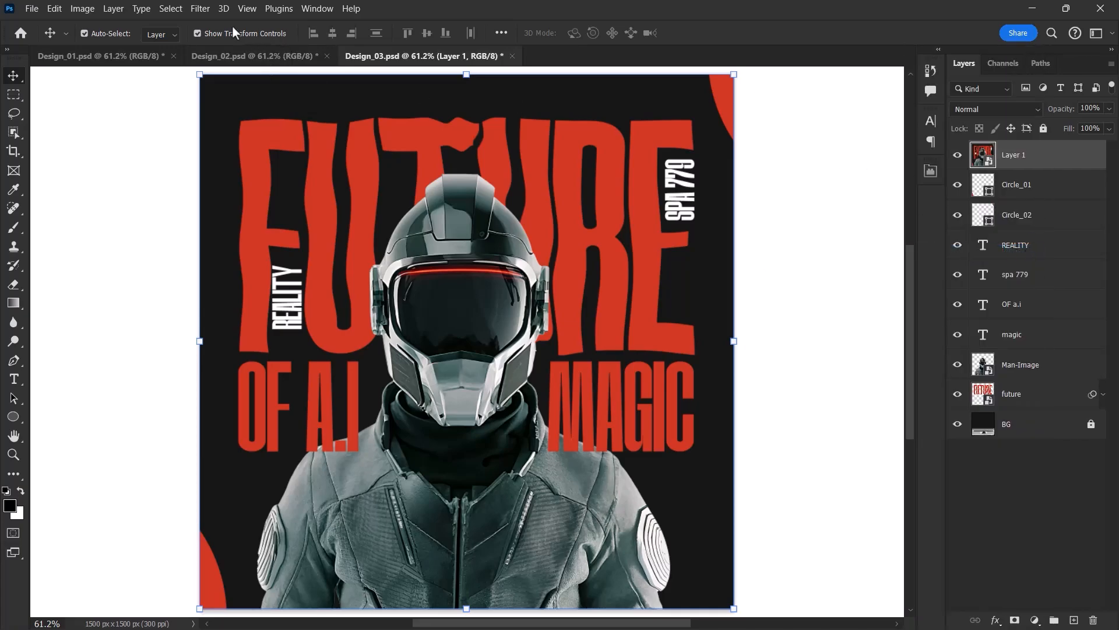
Apply the Sharpen More filter to the FUTURE poster's stamped smart object
{"action": "left_click", "coordinate": [201, 9]}
{"action": "mouse_move", "coordinate": [229, 267]}
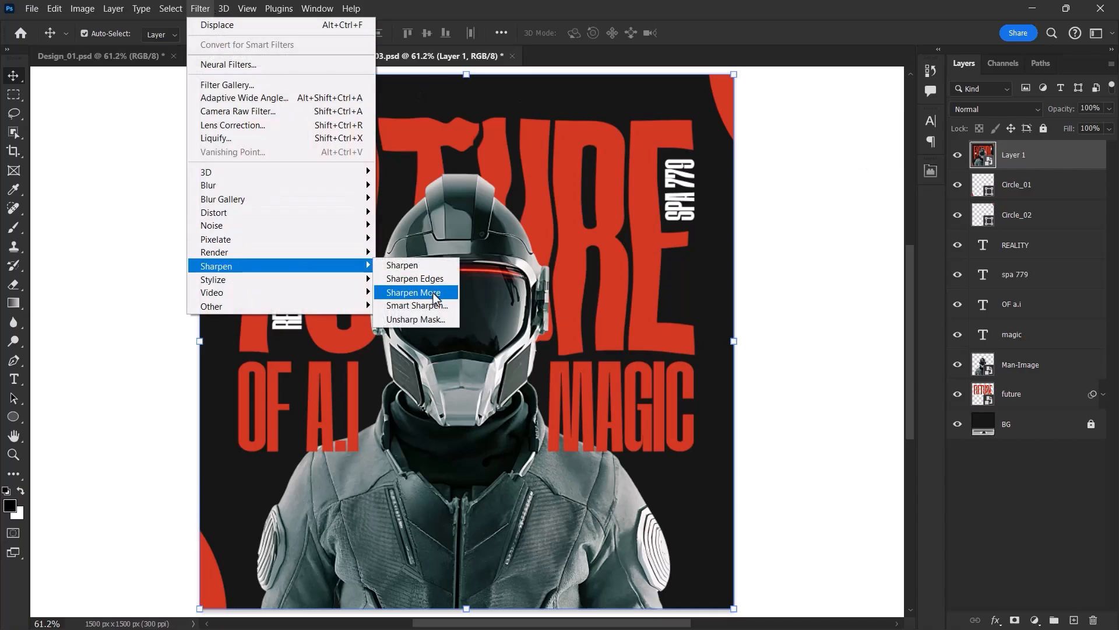
{"action": "left_click", "coordinate": [433, 293]}
Add 12% uniform noise to the FUTURE poster's stamped smart object
{"action": "left_click", "coordinate": [200, 9]}
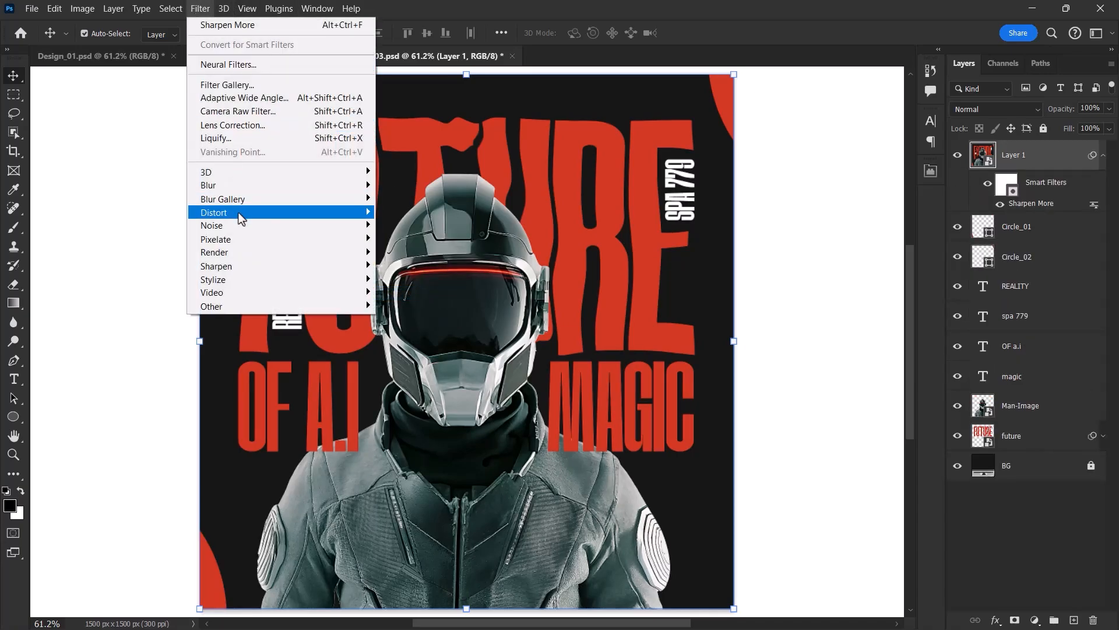
{"action": "mouse_move", "coordinate": [292, 226]}
{"action": "left_click", "coordinate": [408, 226]}
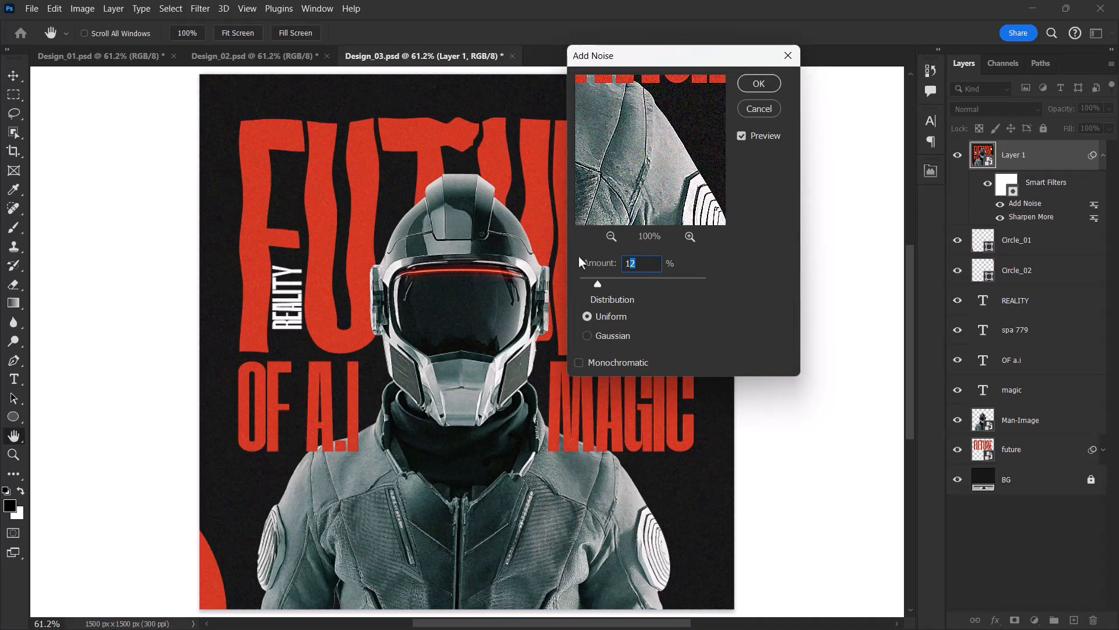
{"action": "left_click", "coordinate": [759, 83]}
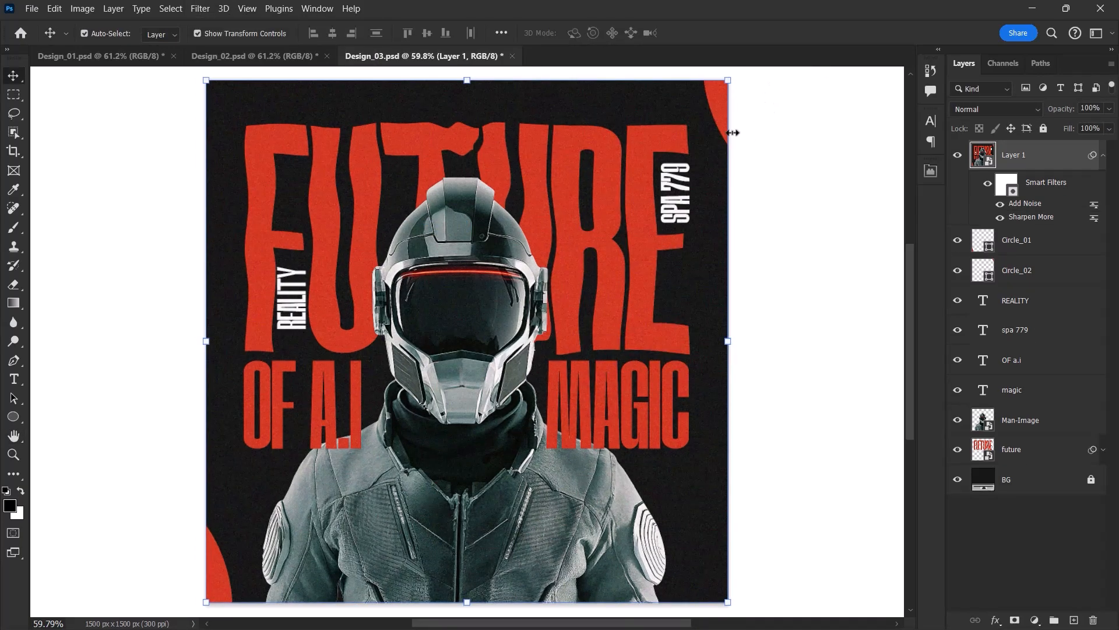